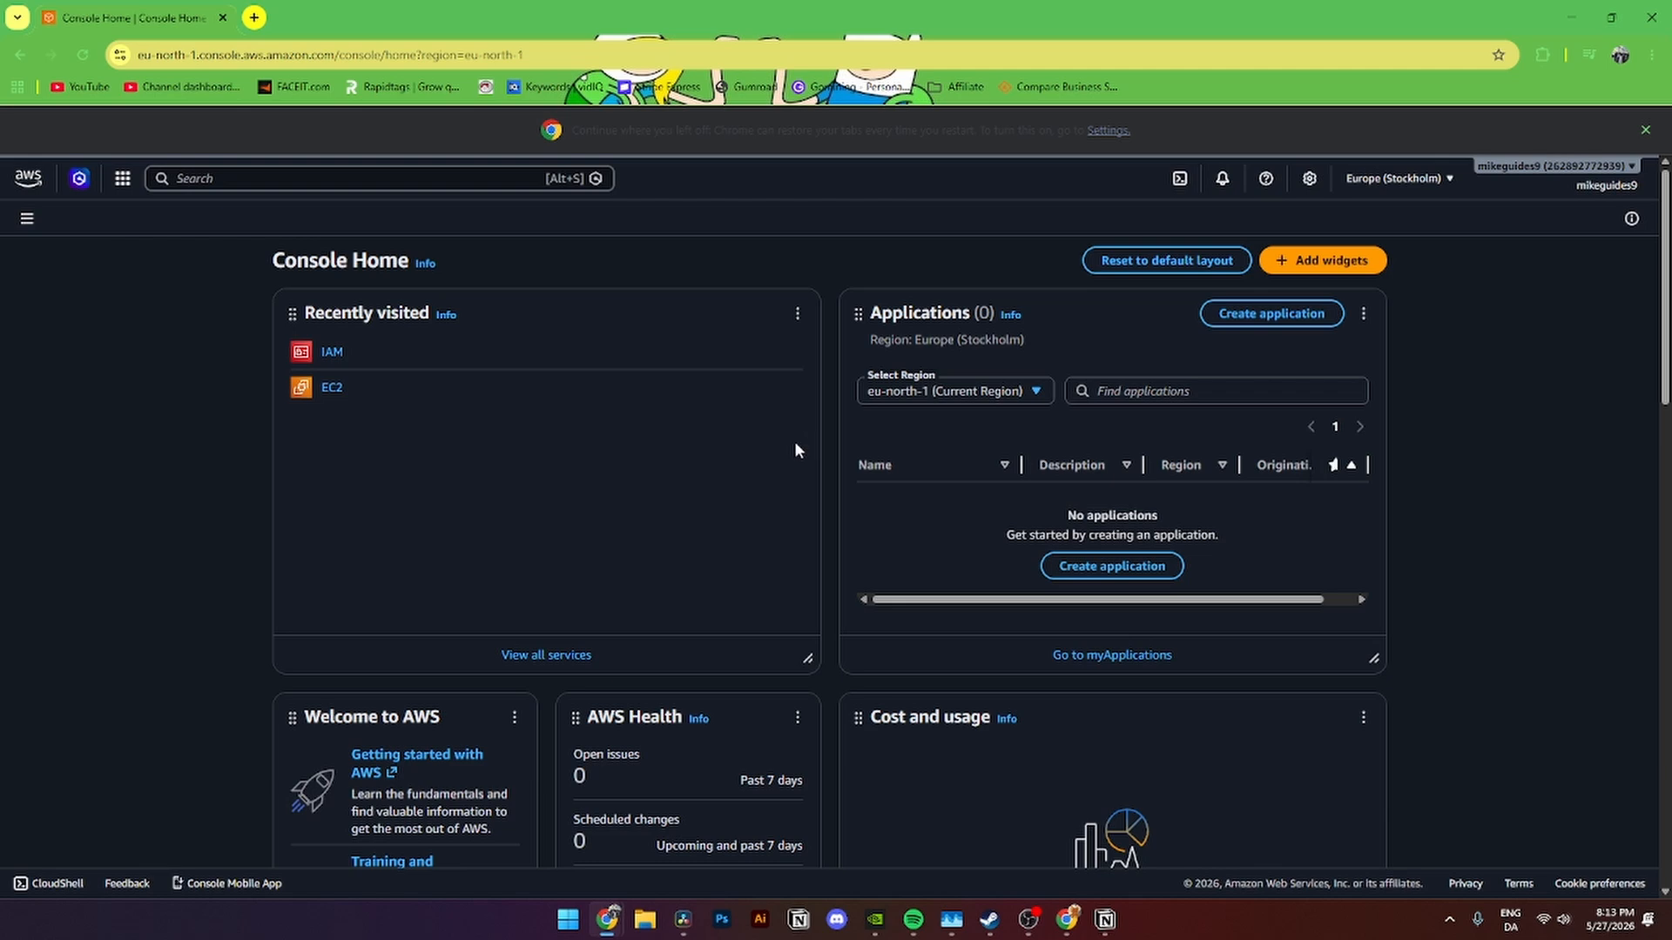
- Find the IAM service through the console search and open its list of IAM users
{"action": "left_click", "coordinate": [193, 180]}
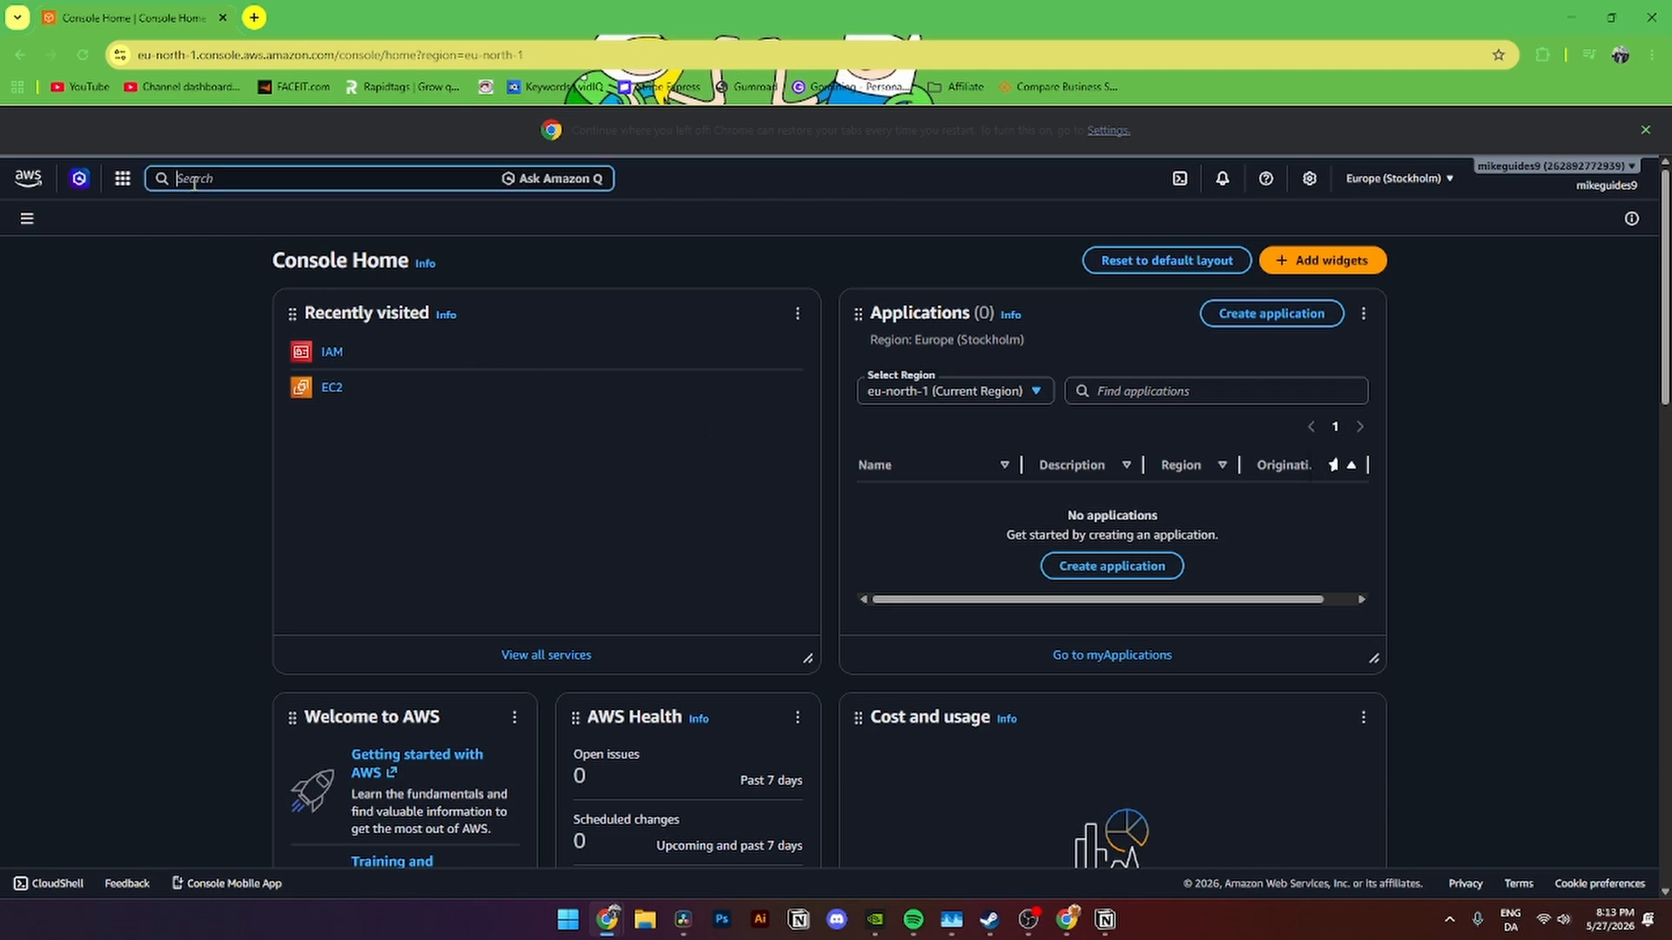
{"action": "type", "text": "iam"}
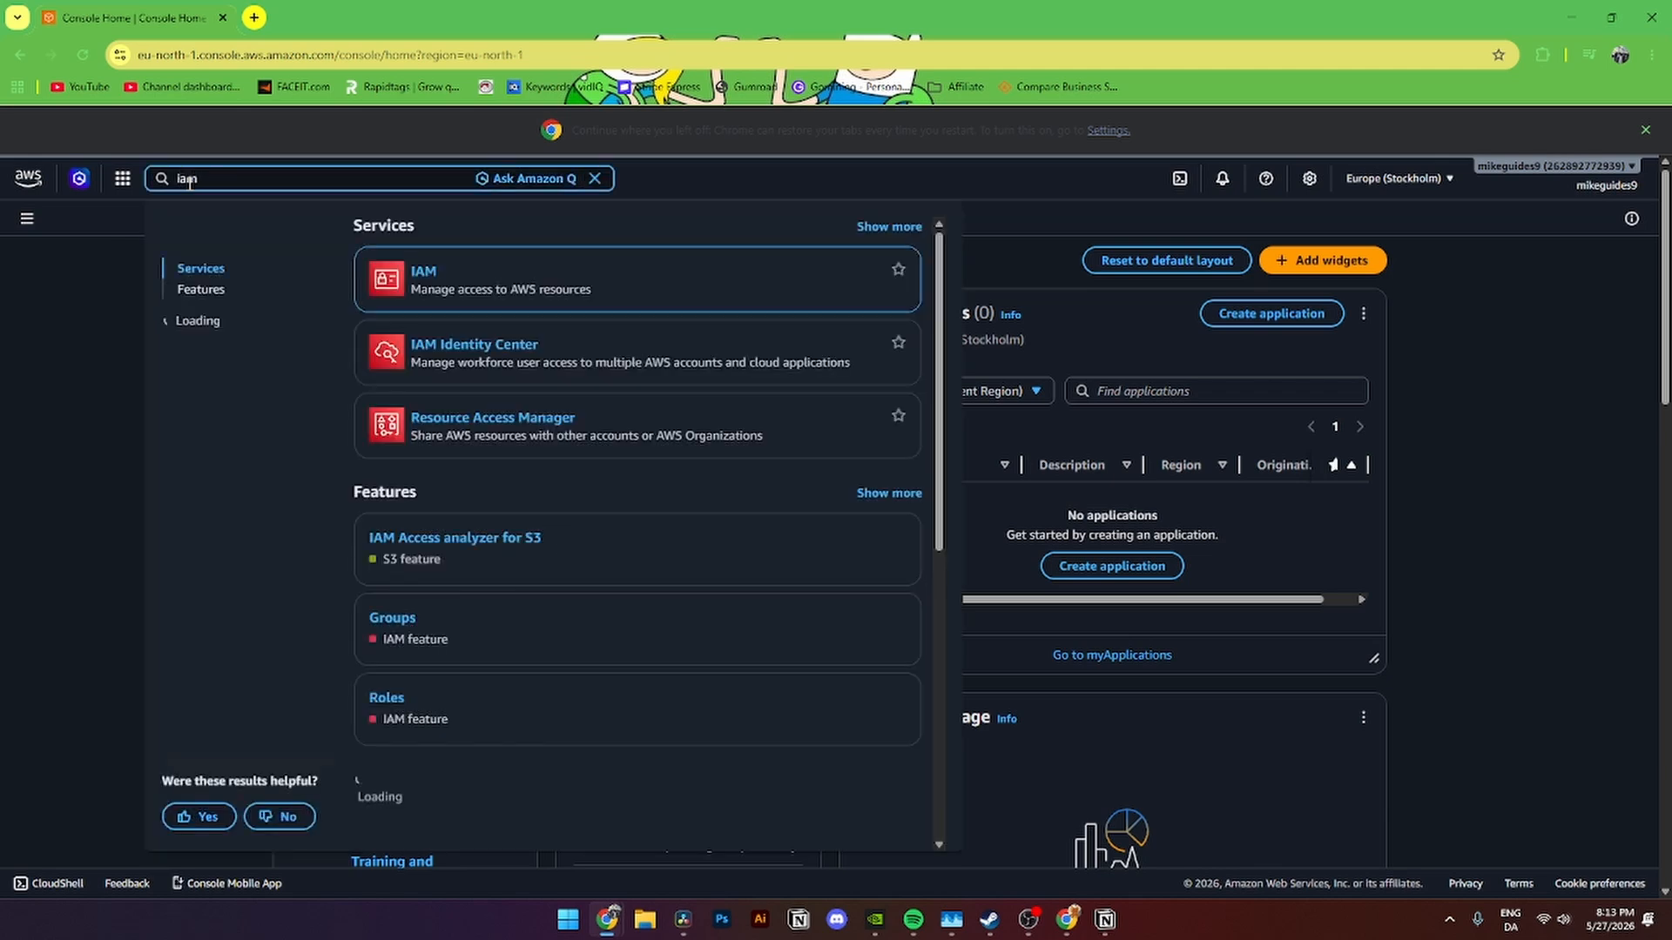
{"action": "left_click", "coordinate": [422, 275]}
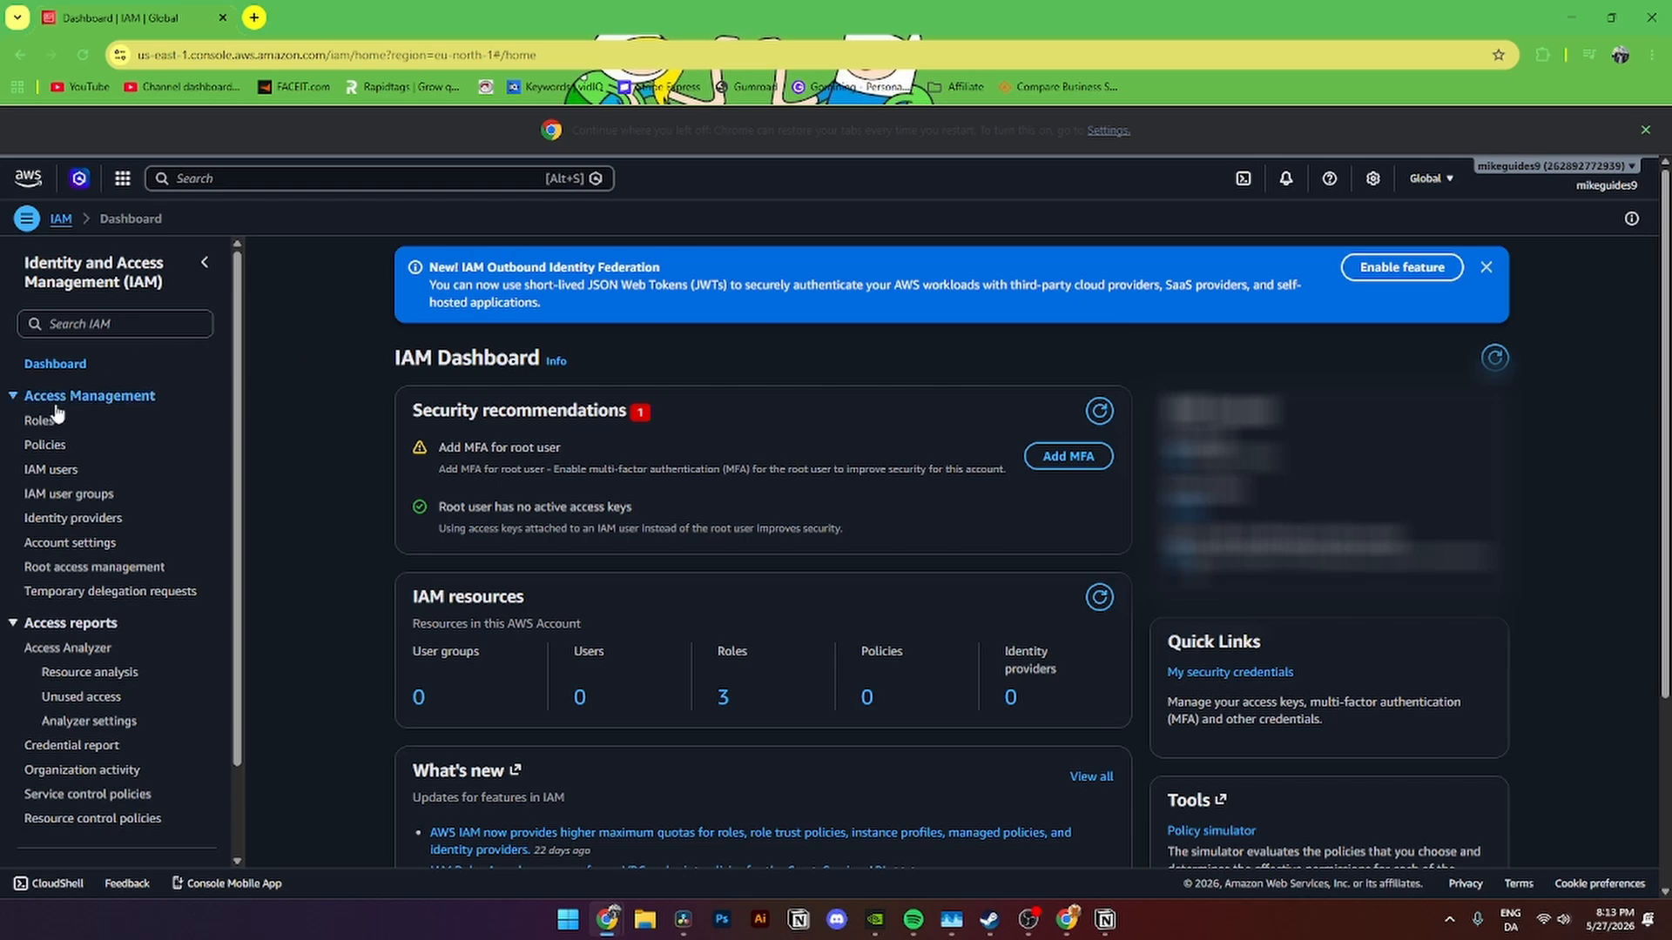
{"action": "left_click", "coordinate": [59, 477]}
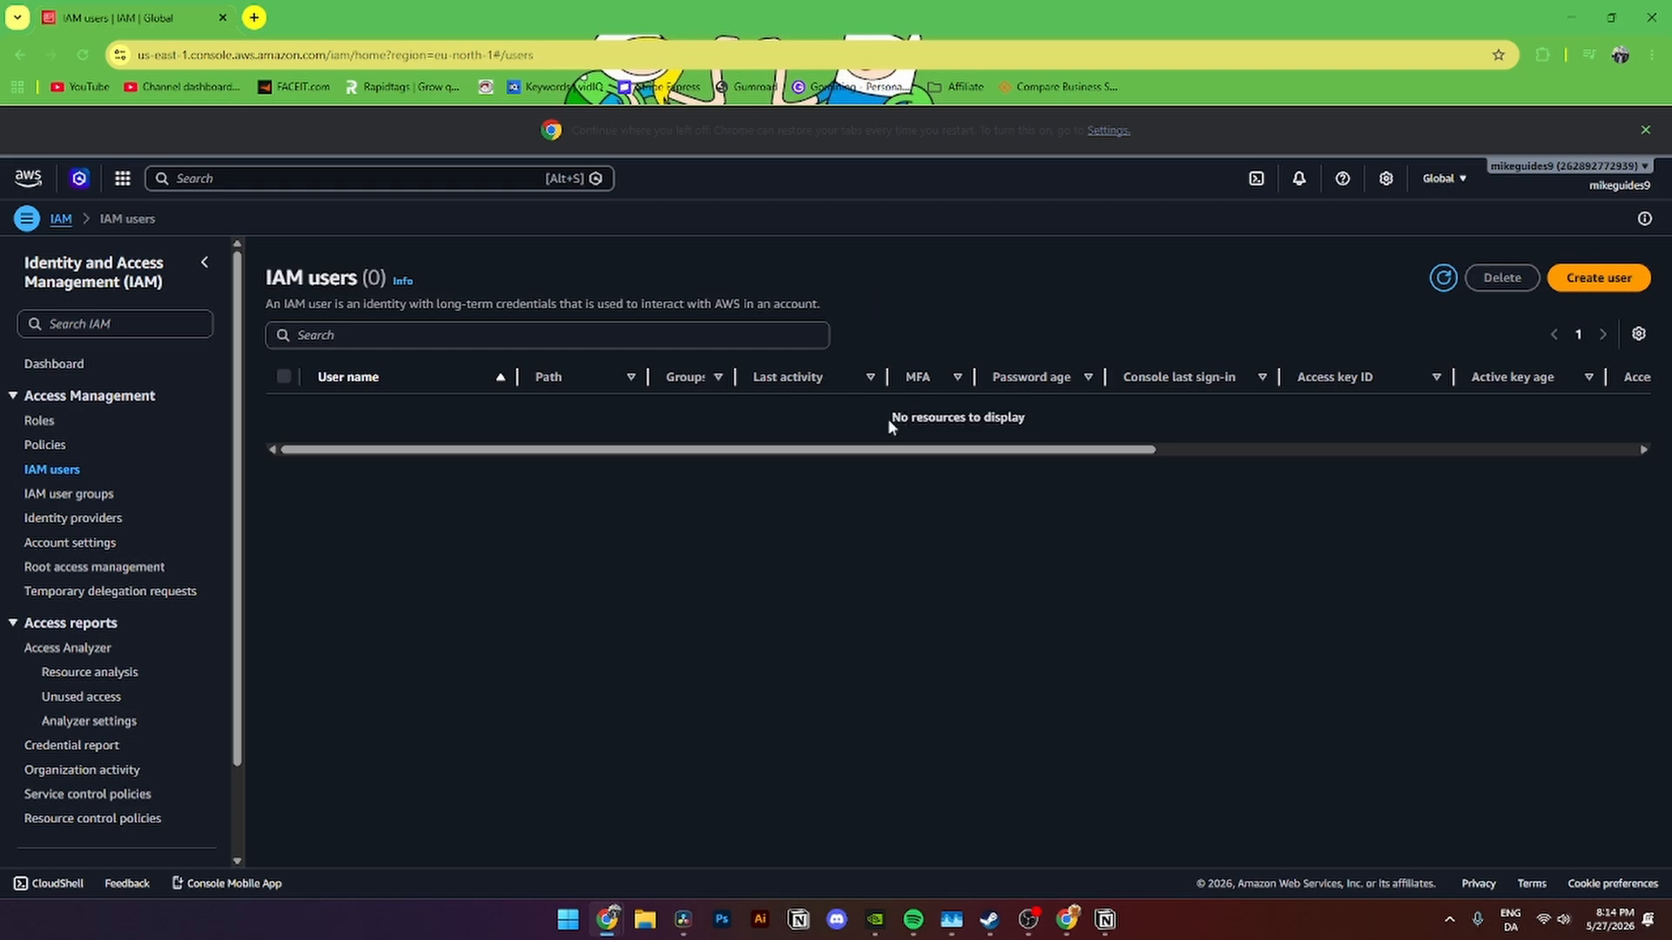
{"action": "left_click_drag", "start_coordinate": [888, 417], "coordinate": [1017, 418]}
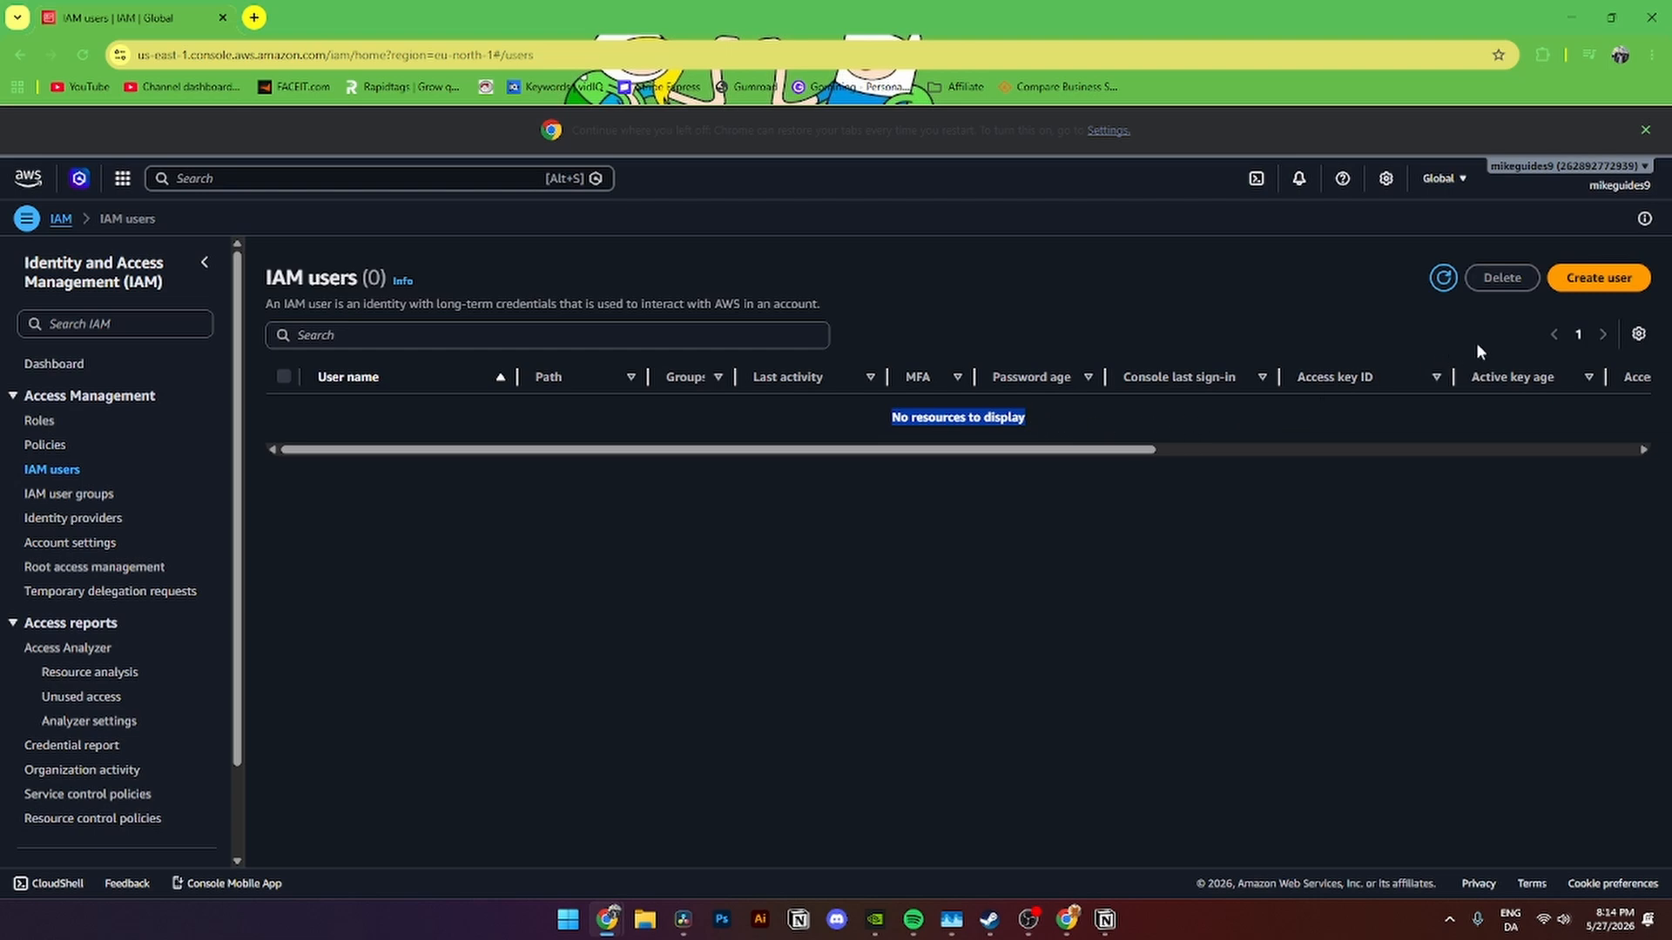
- Start creating an IAM user named test3 and give it access to the AWS Management Console
{"action": "left_click", "coordinate": [1600, 278]}
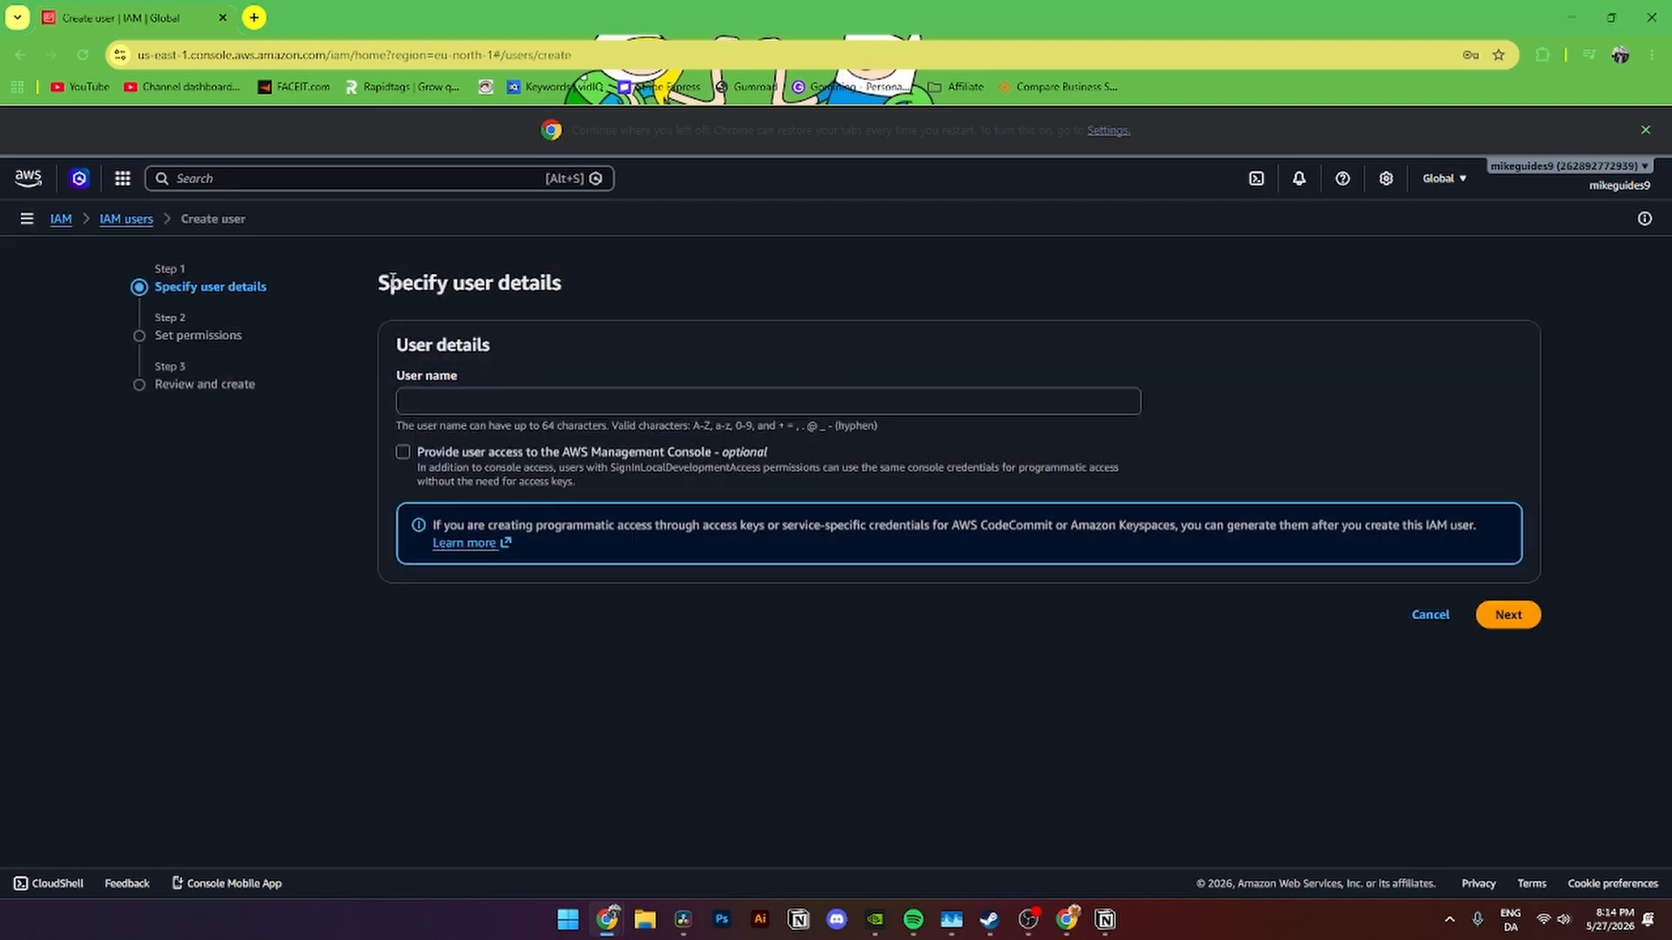
{"action": "left_click_drag", "start_coordinate": [383, 284], "coordinate": [582, 290]}
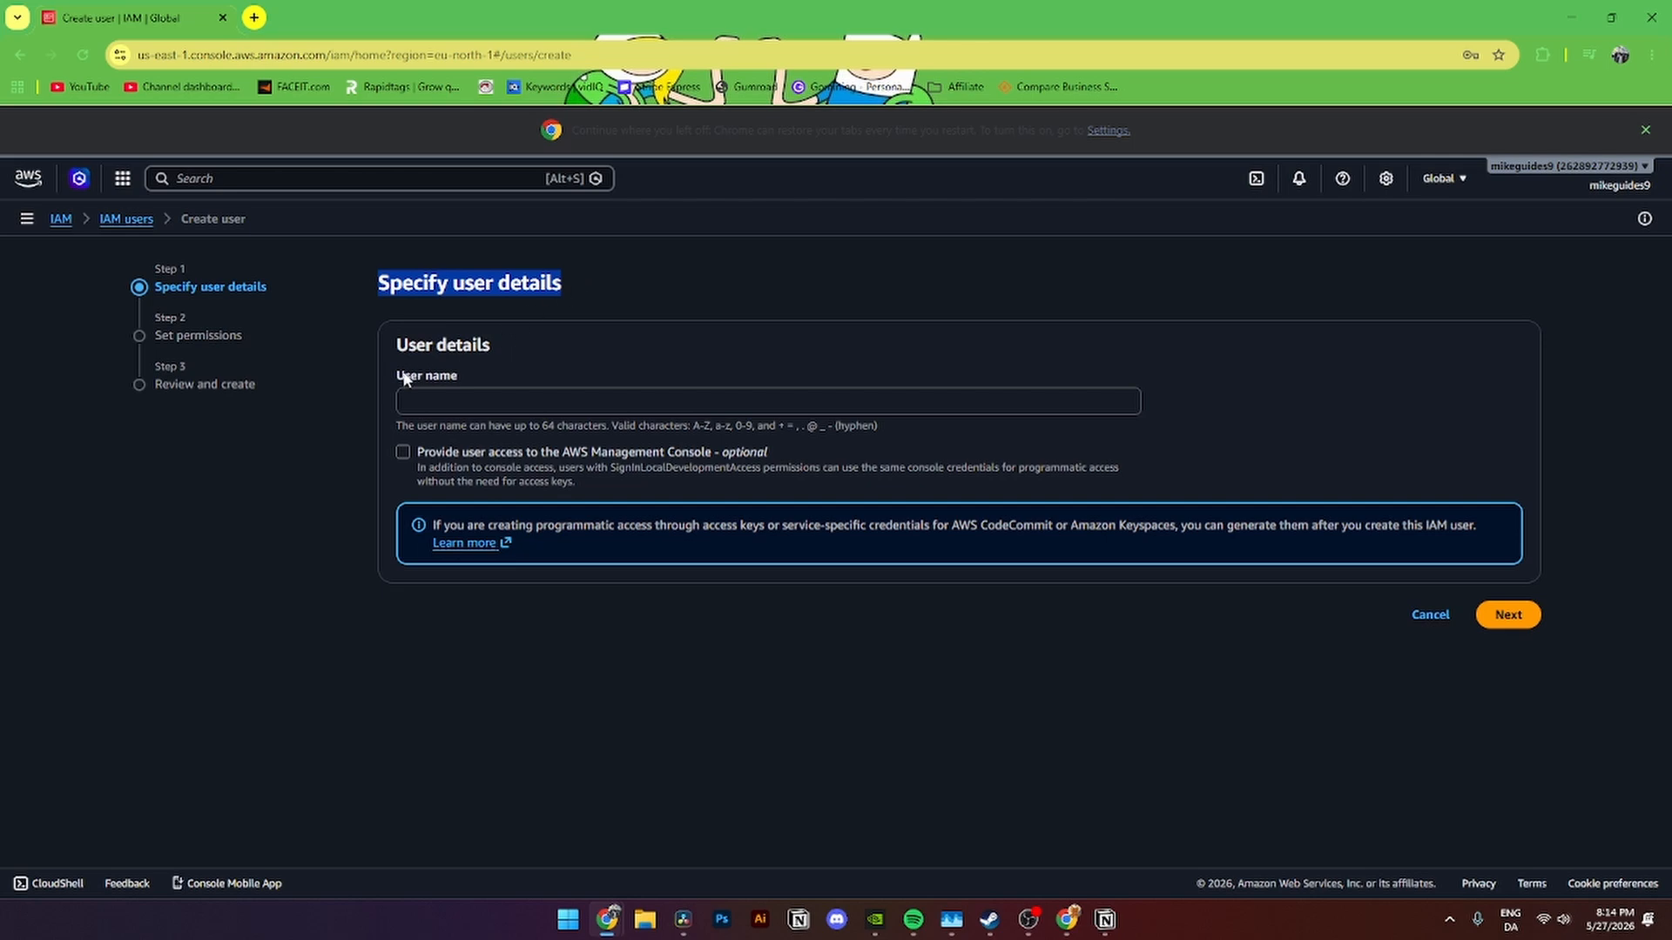
{"action": "left_click_drag", "start_coordinate": [396, 376], "coordinate": [422, 377]}
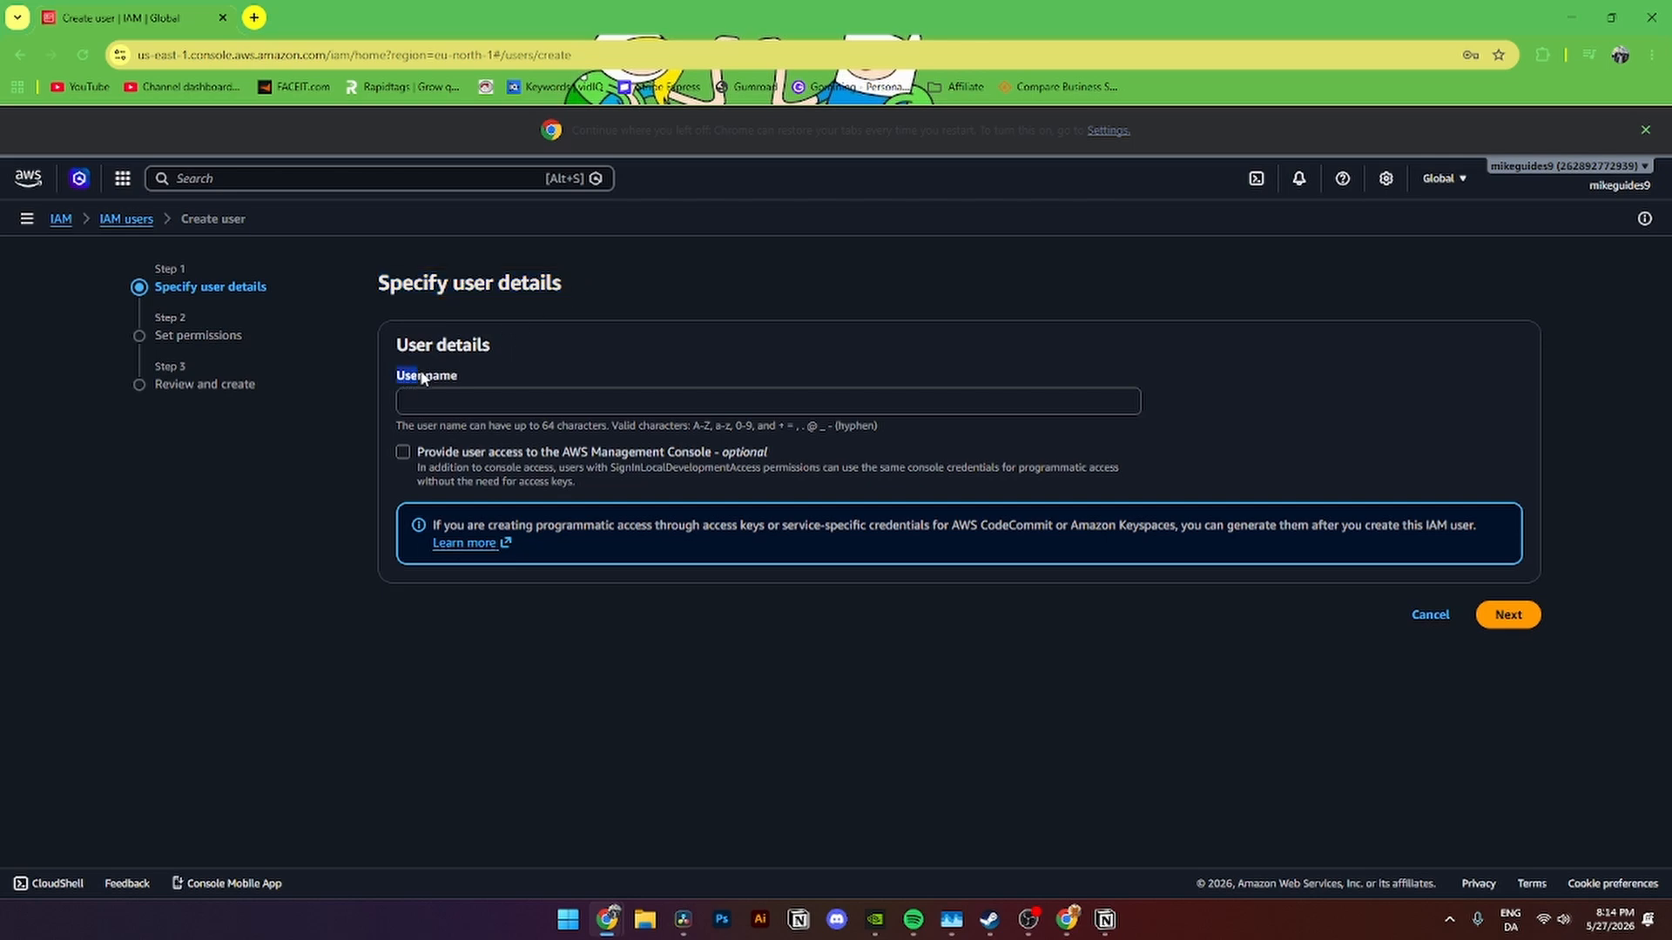
{"action": "left_click", "coordinate": [470, 371]}
{"action": "type", "text": "test3"}
{"action": "left_click", "coordinate": [400, 453]}
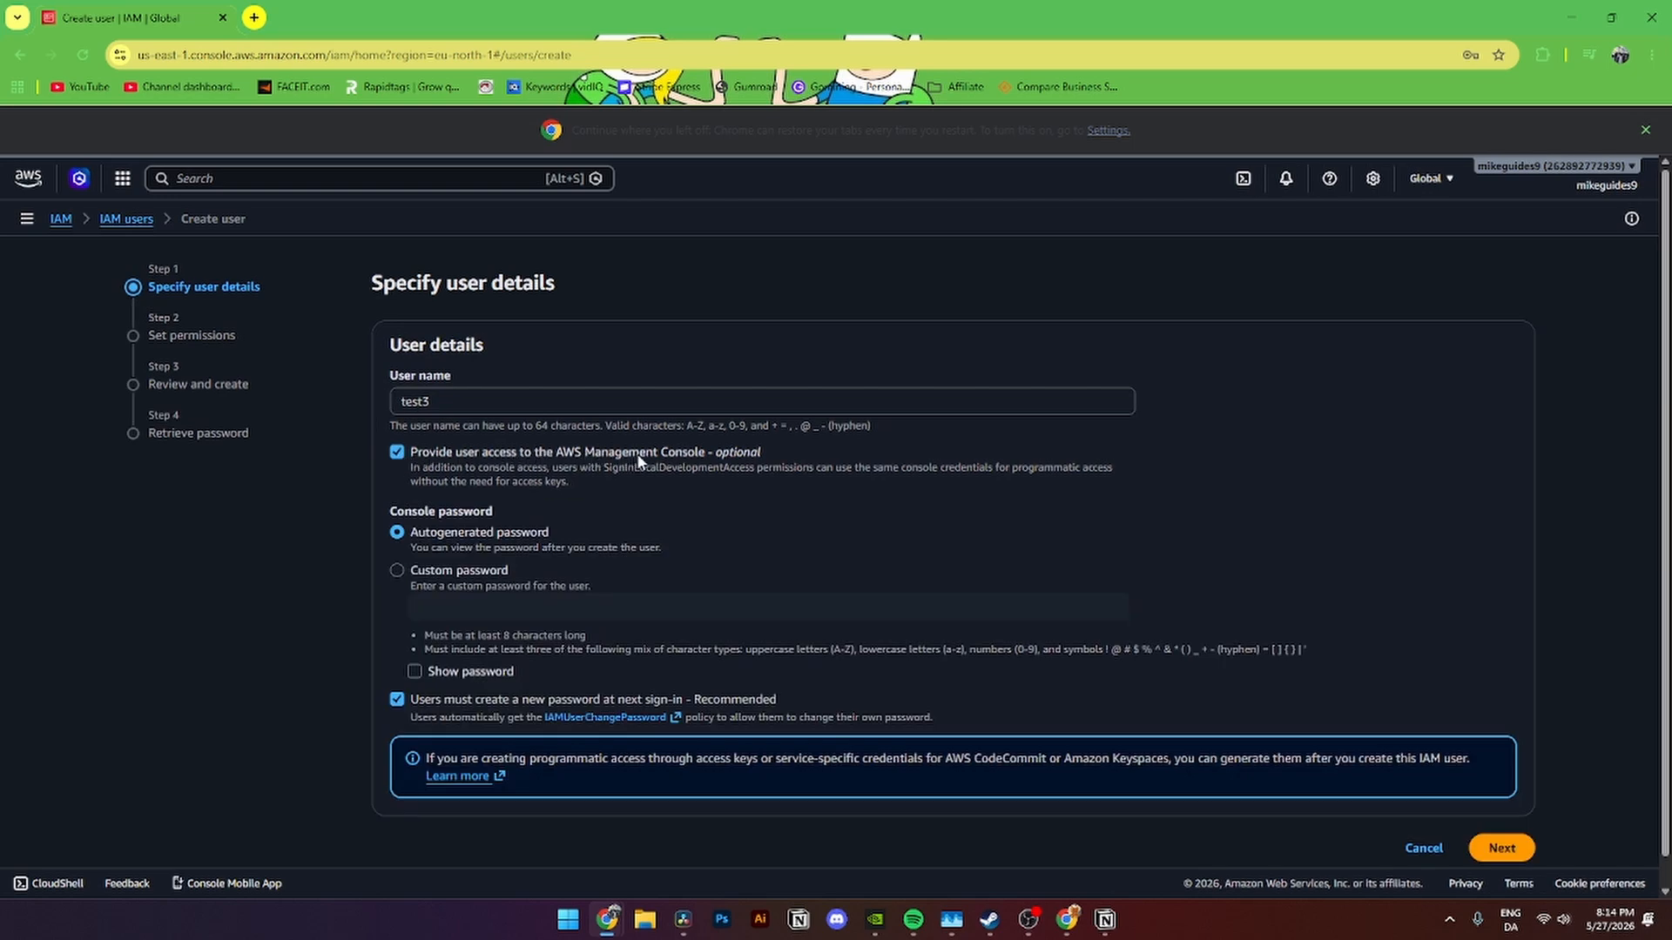
- Use an autogenerated console password for the user and proceed to setting permissions
{"action": "left_click_drag", "start_coordinate": [390, 512], "coordinate": [458, 515]}
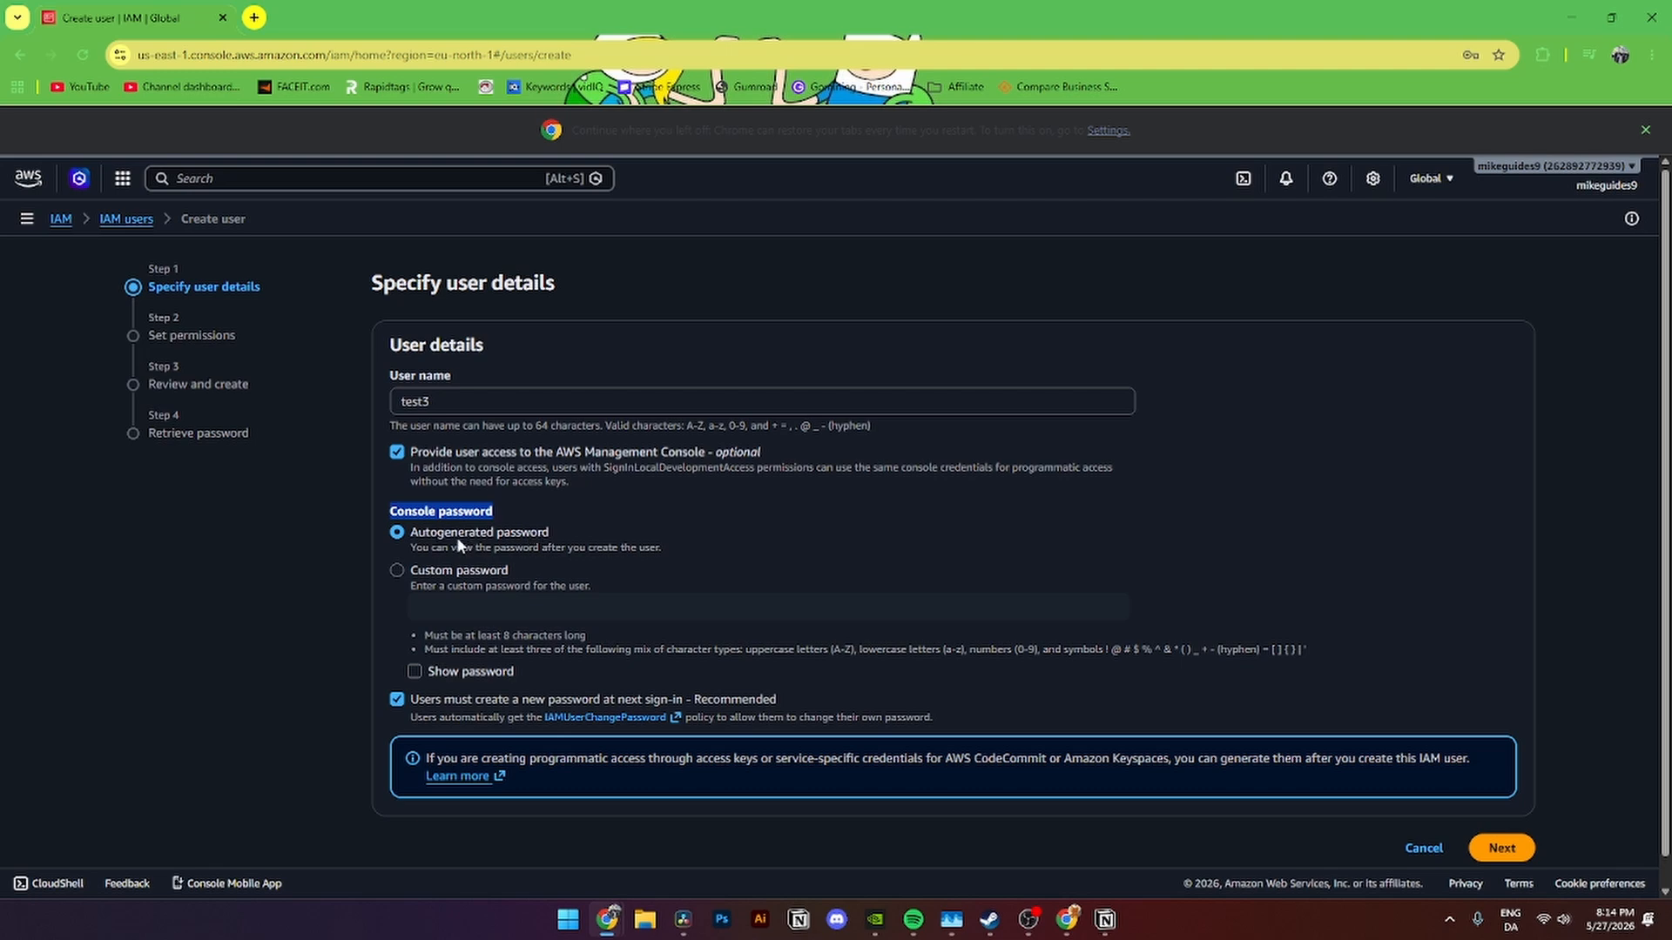
{"action": "left_click", "coordinate": [408, 572]}
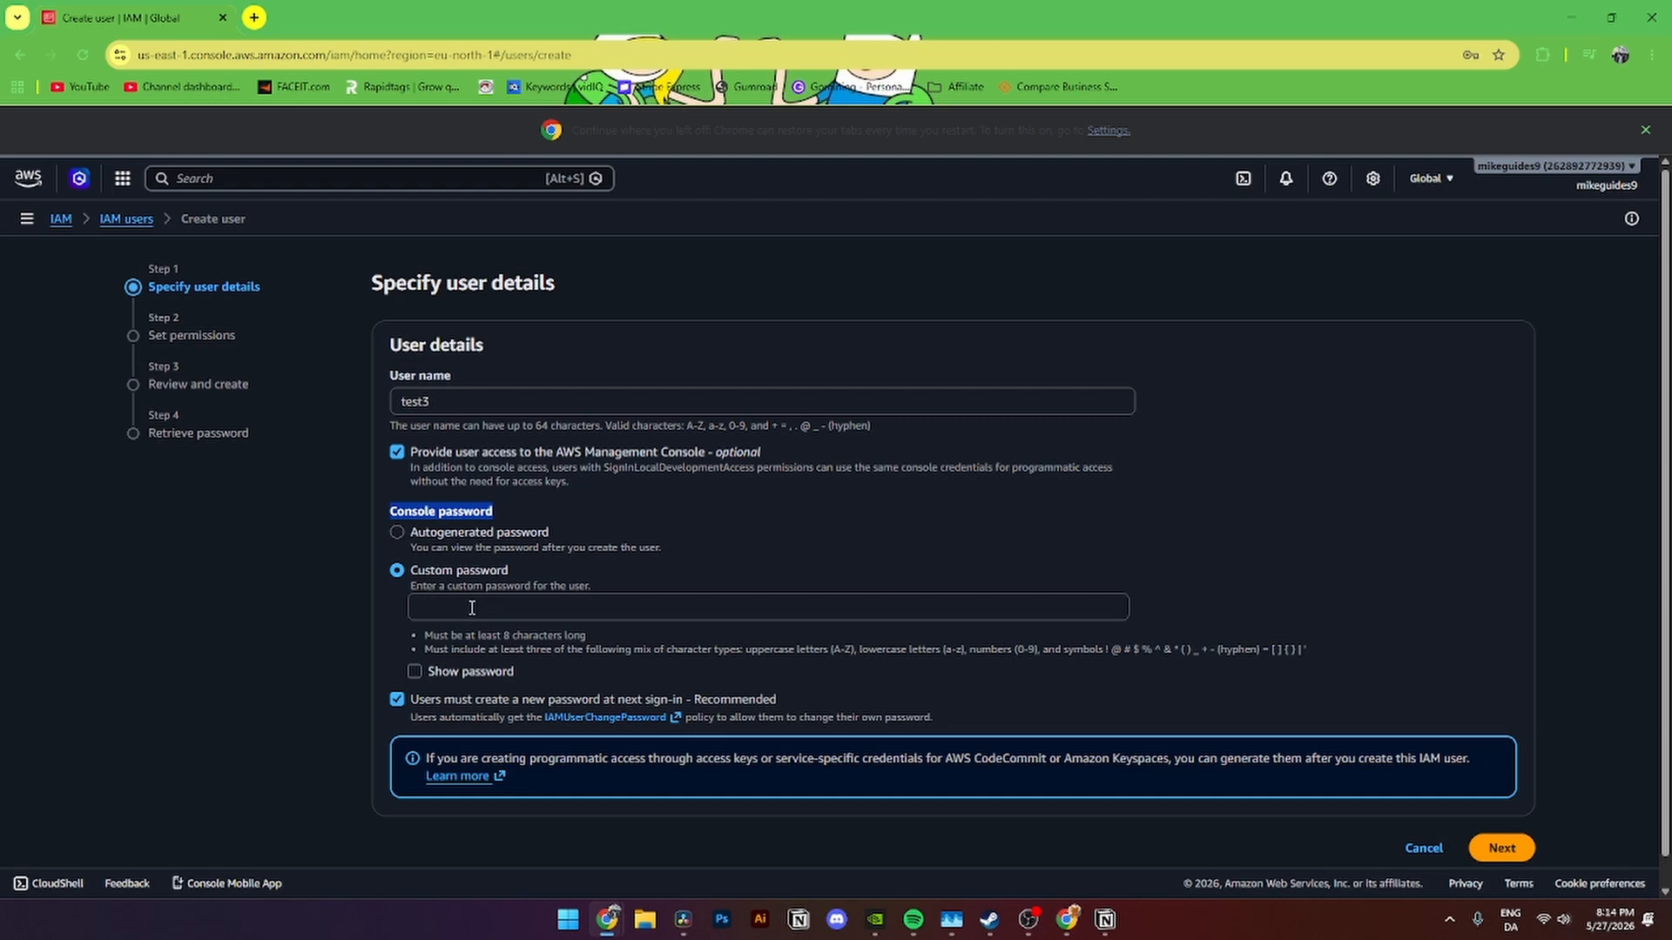
{"action": "left_click", "coordinate": [435, 533]}
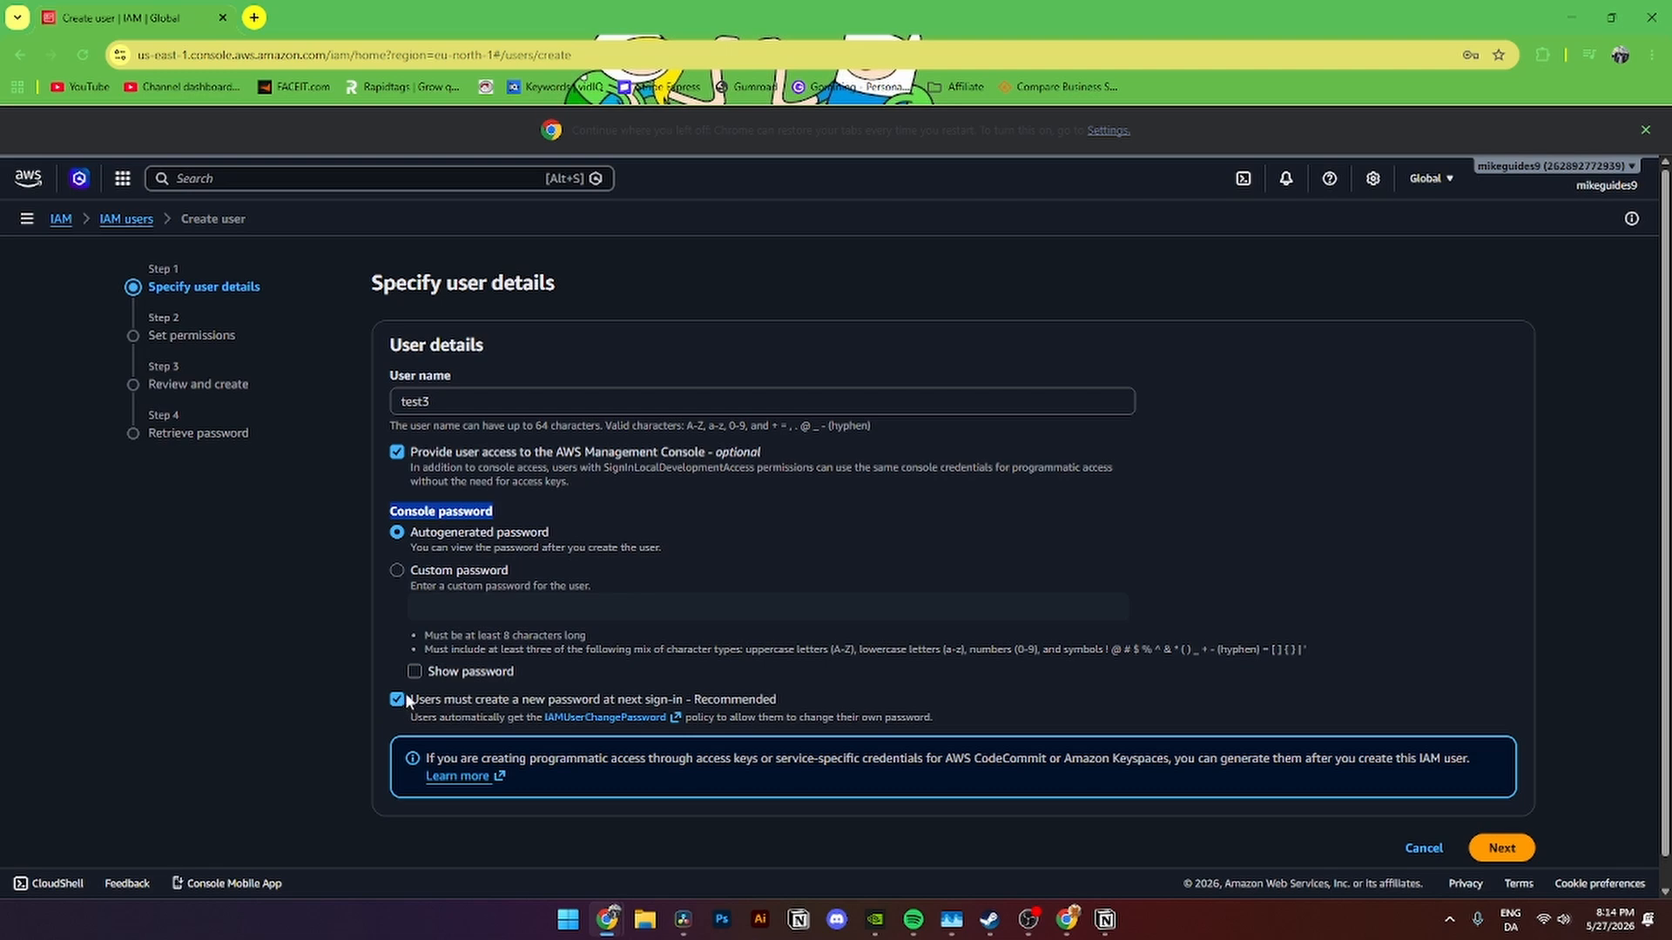
{"action": "left_click", "coordinate": [1501, 849]}
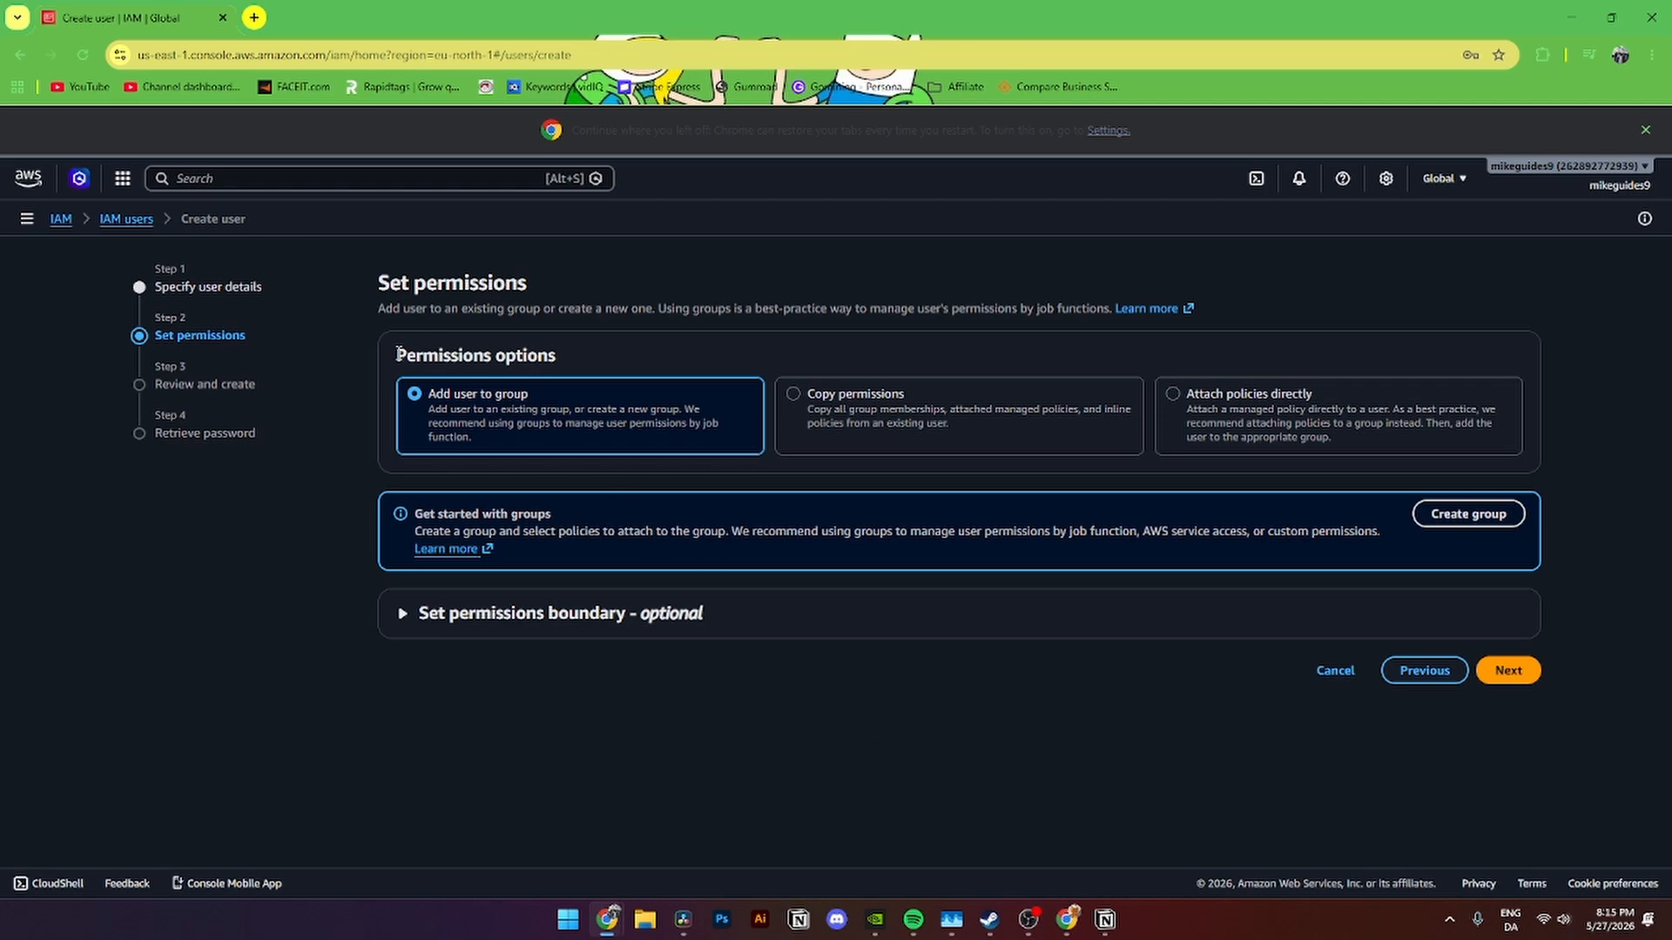
- Start a new user group from the permissions options and name it test4
{"action": "left_click_drag", "start_coordinate": [398, 353], "coordinate": [567, 356]}
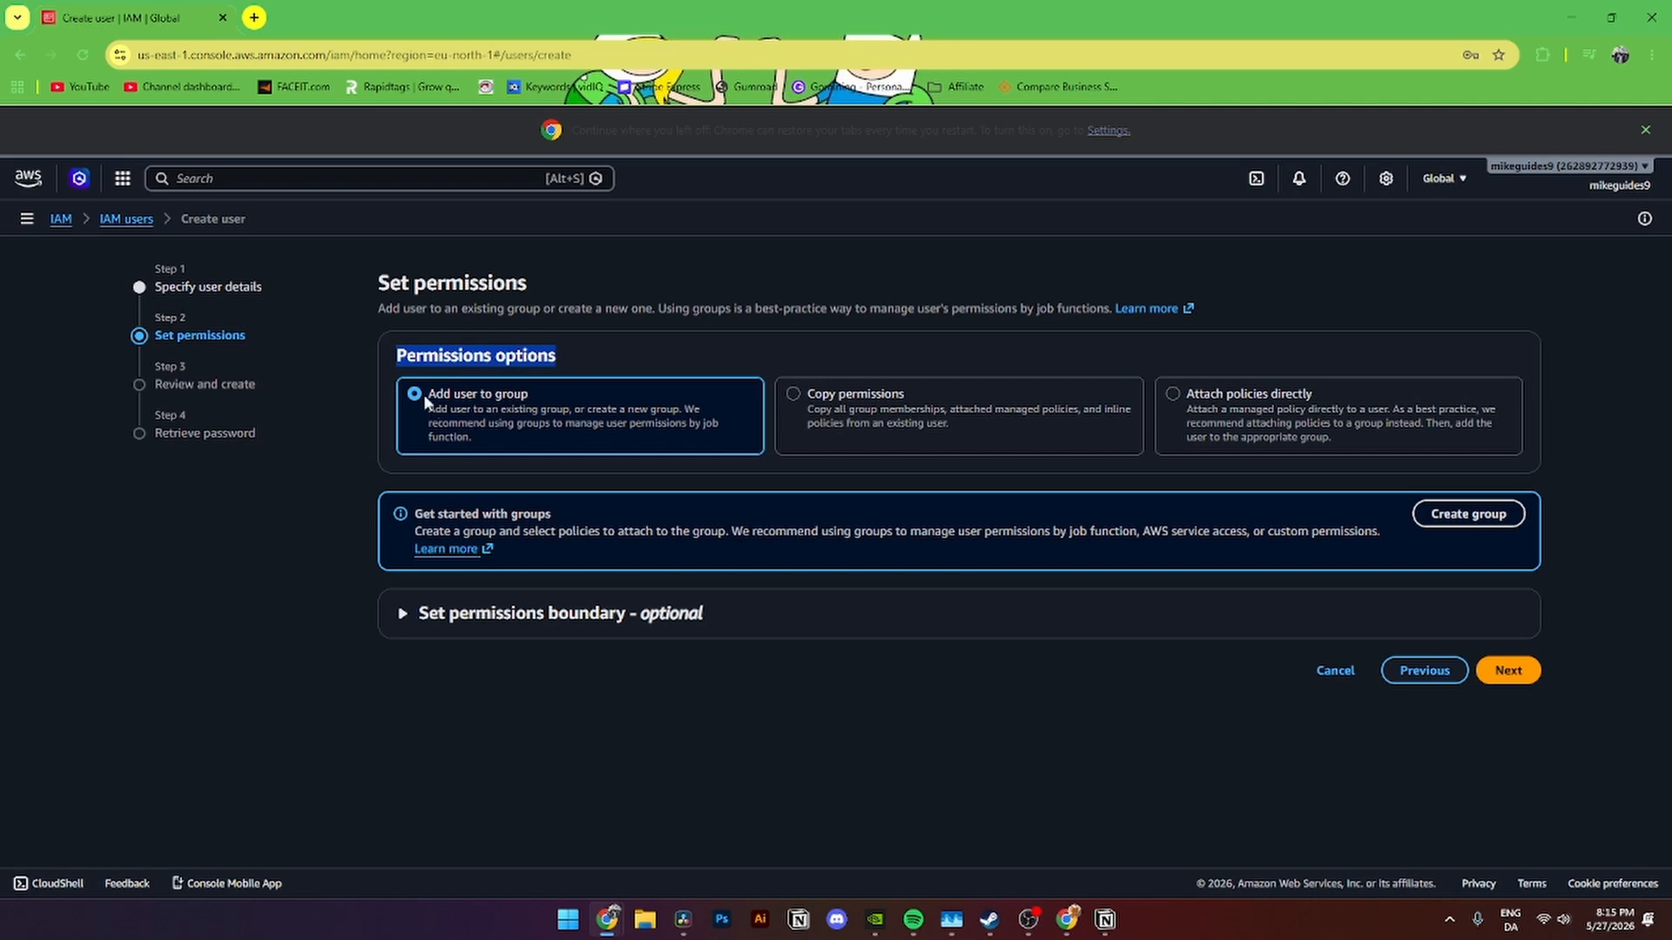
{"action": "left_click_drag", "start_coordinate": [415, 514], "coordinate": [560, 511]}
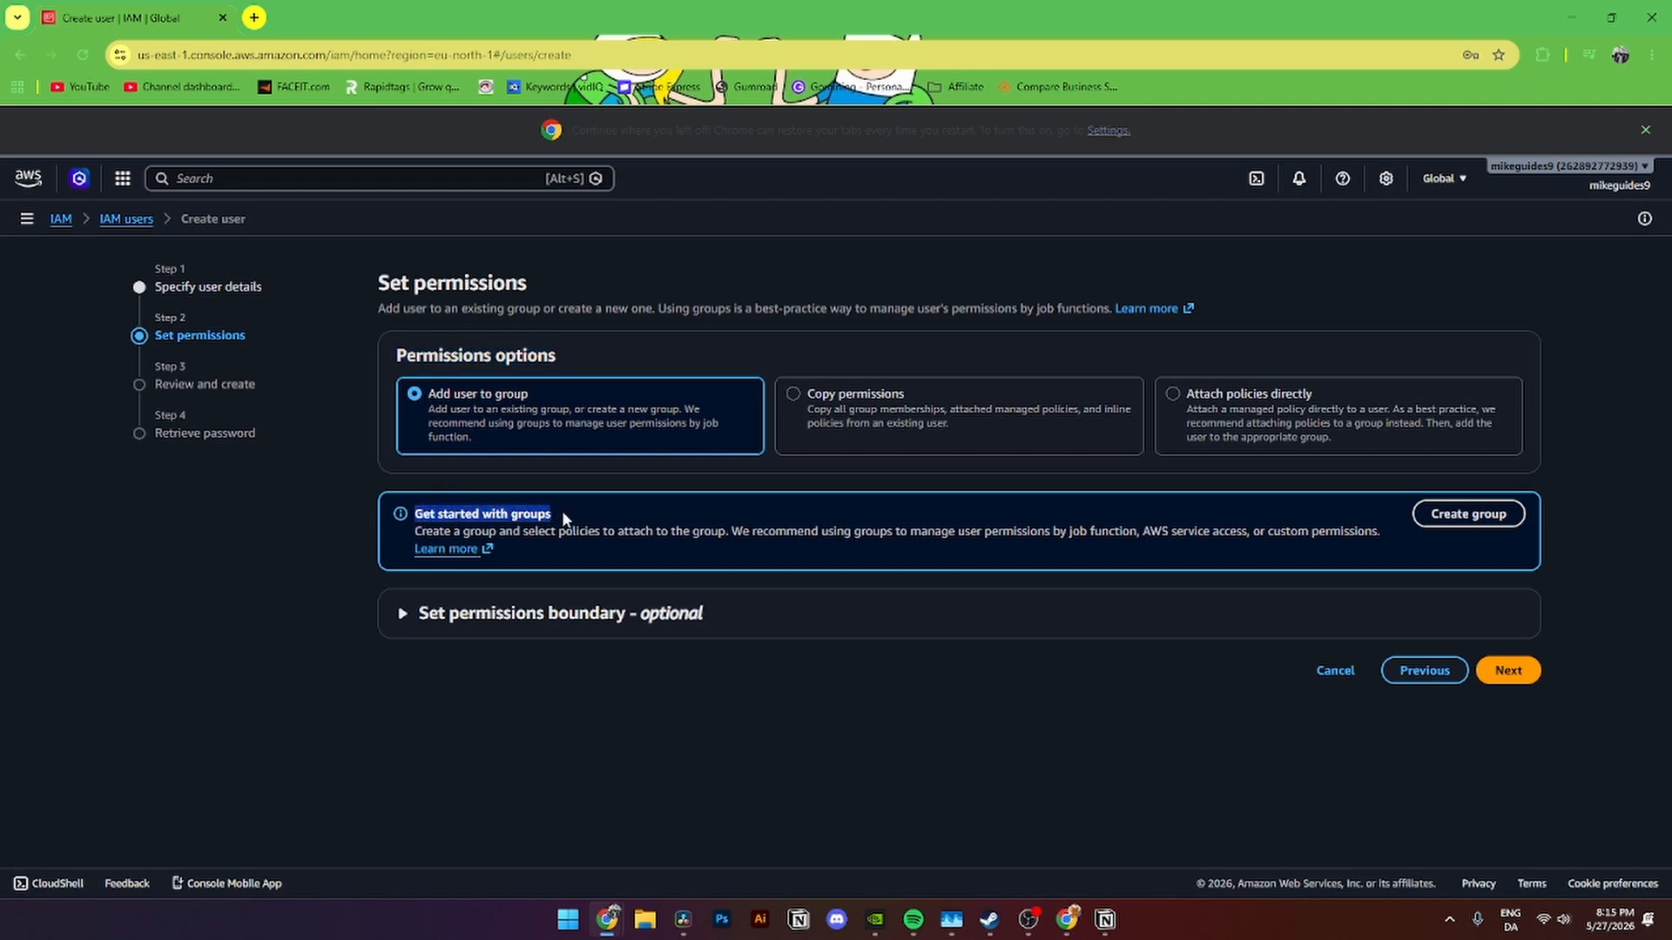
{"action": "left_click", "coordinate": [1441, 517]}
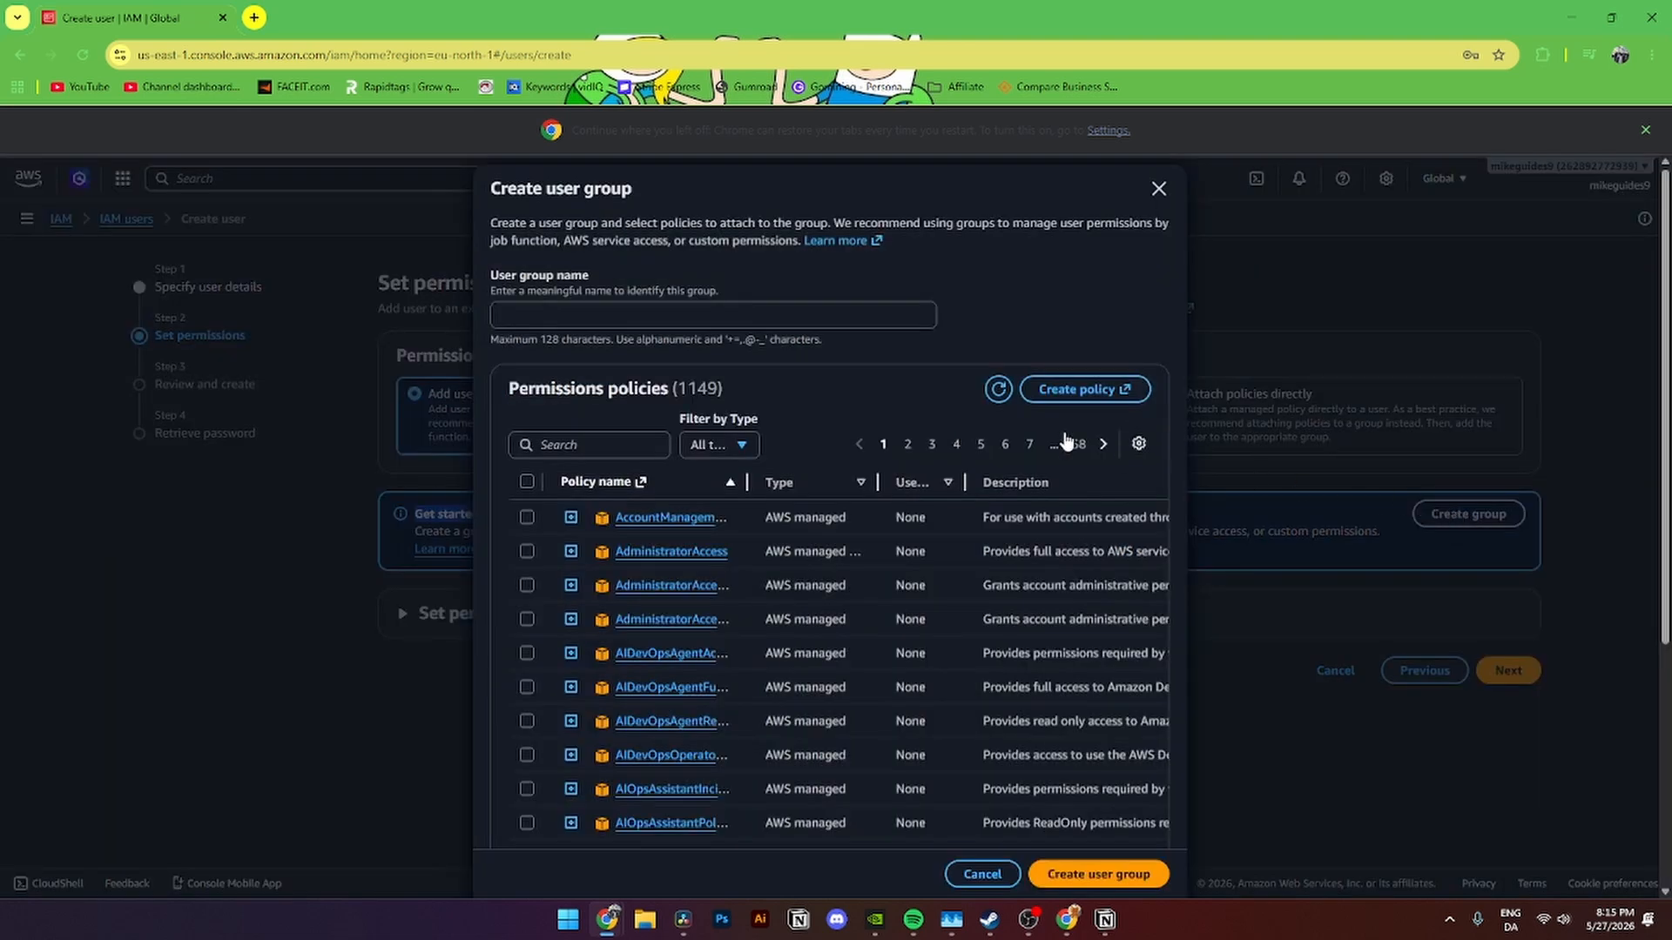
{"action": "left_click_drag", "start_coordinate": [491, 277], "coordinate": [591, 278]}
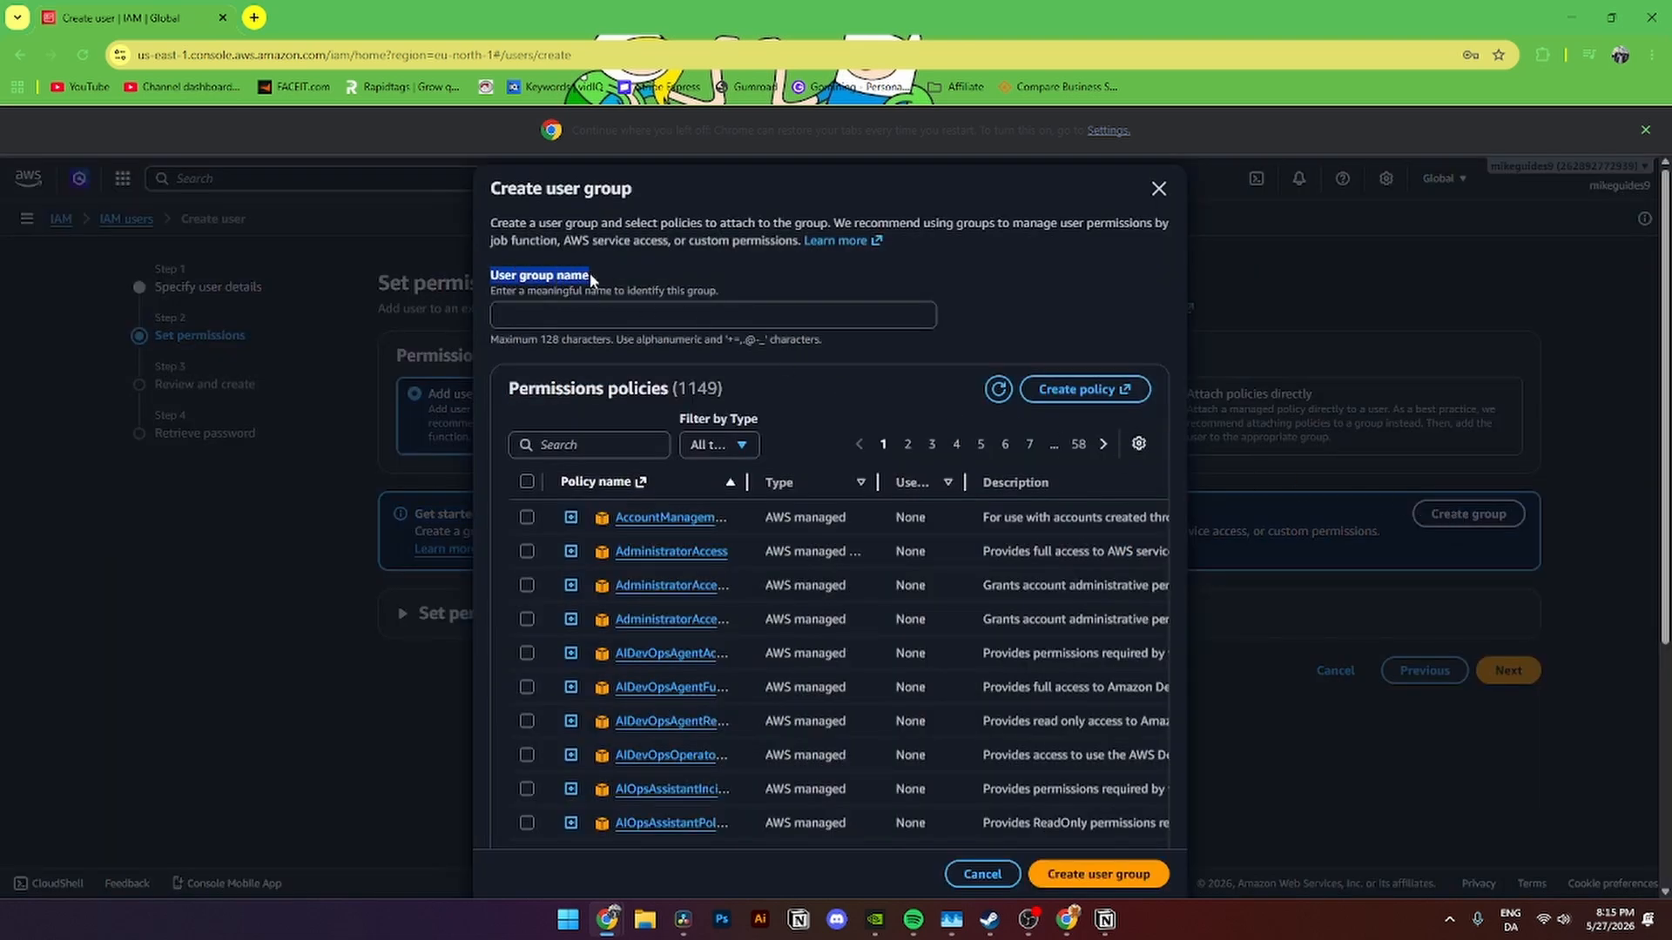
{"action": "left_click", "coordinate": [570, 307]}
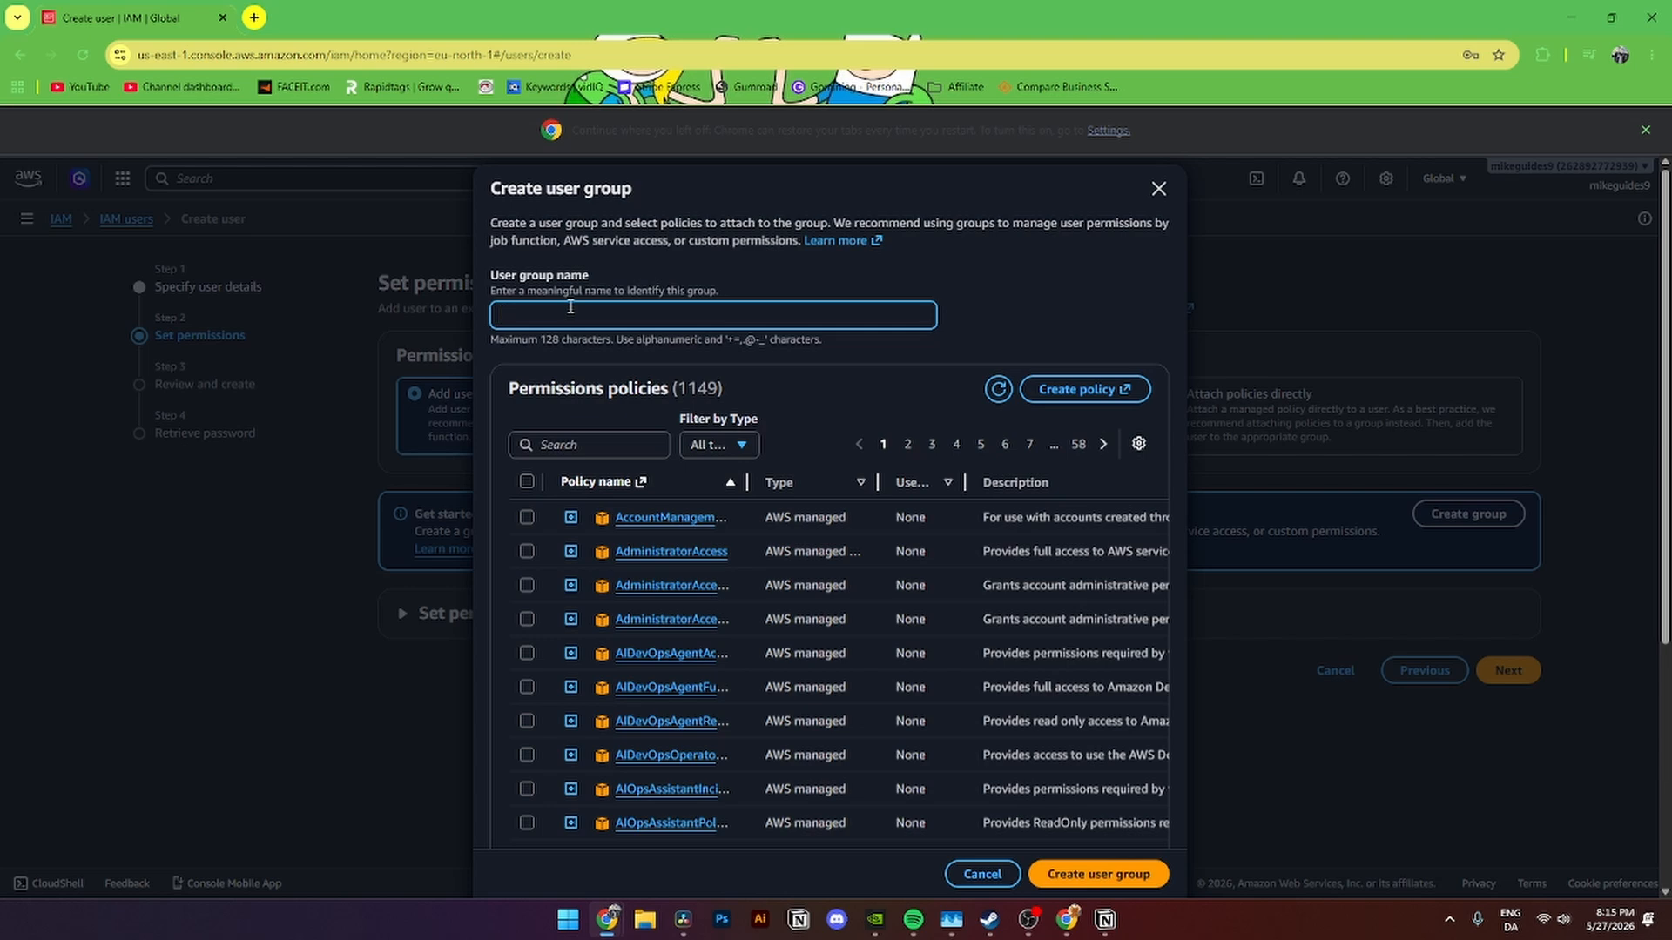
{"action": "type", "text": "test4"}
{"action": "left_click", "coordinate": [694, 261]}
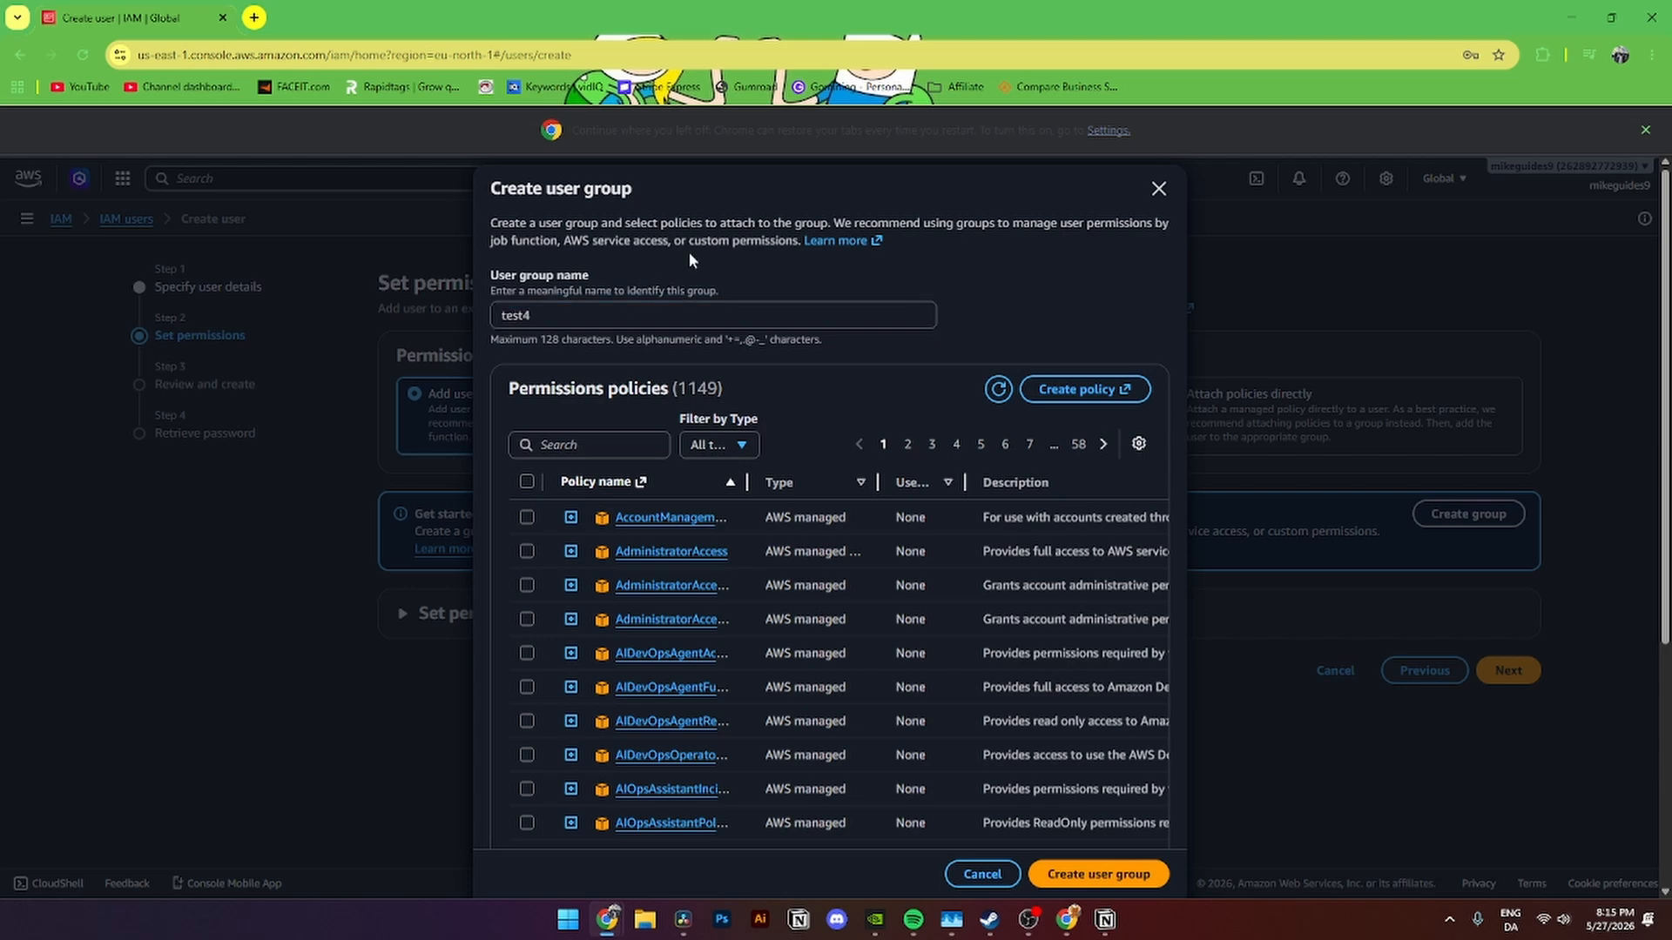
{"action": "left_click_drag", "start_coordinate": [509, 389], "coordinate": [664, 383]}
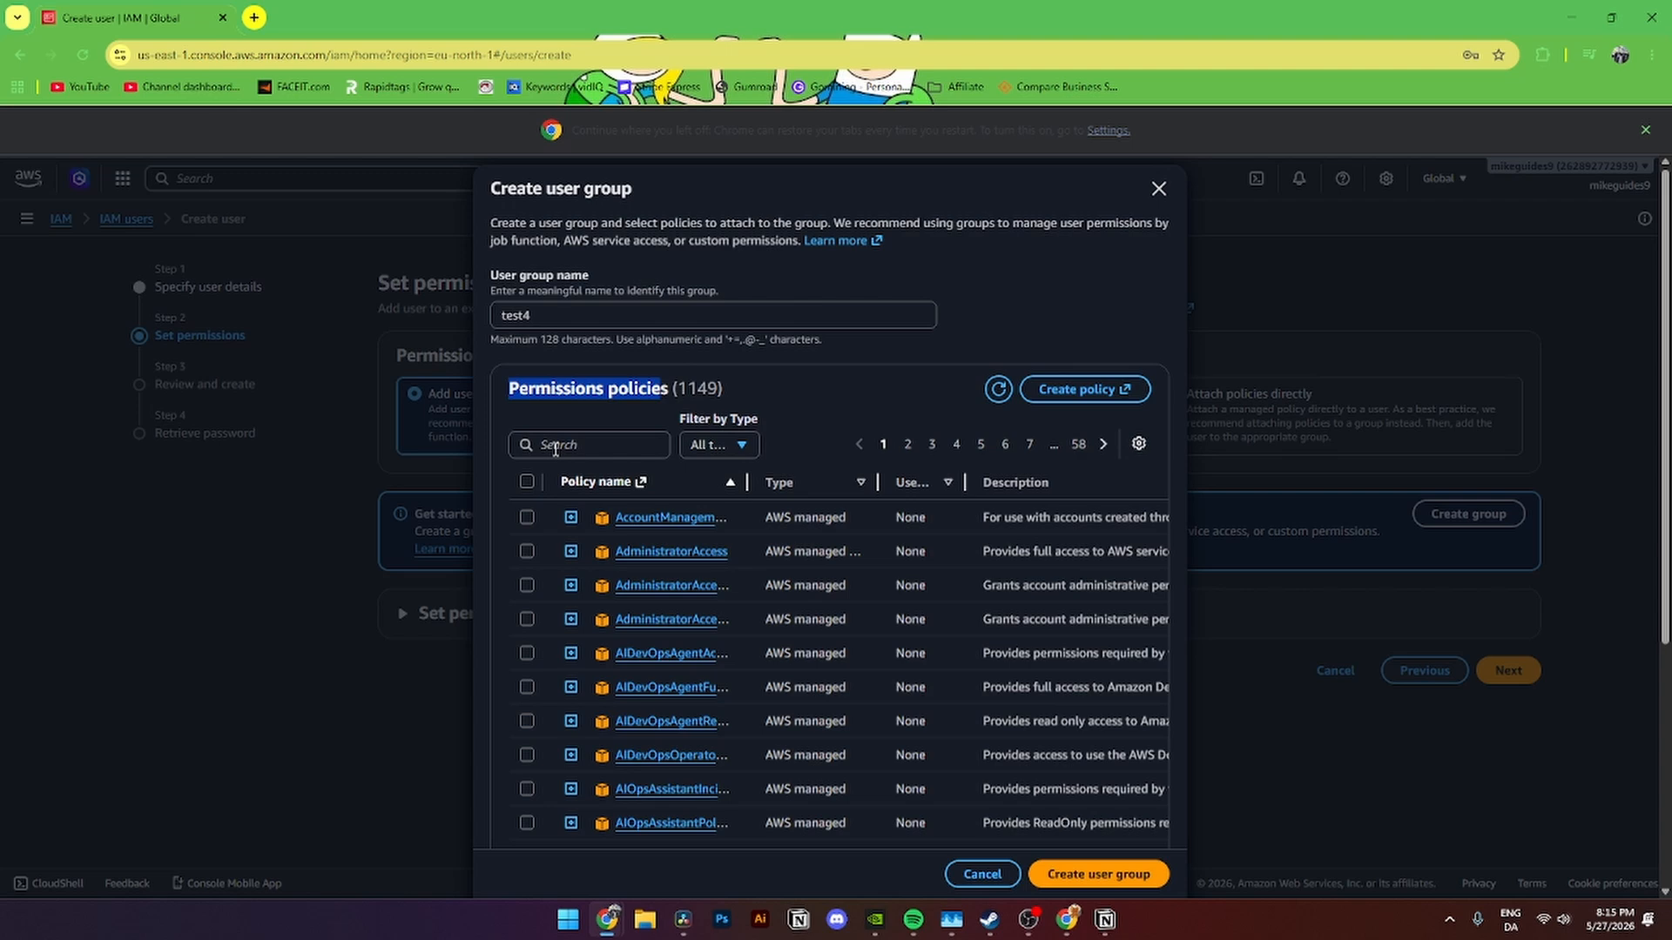
{"action": "left_click", "coordinate": [526, 517]}
{"action": "left_click", "coordinate": [527, 551]}
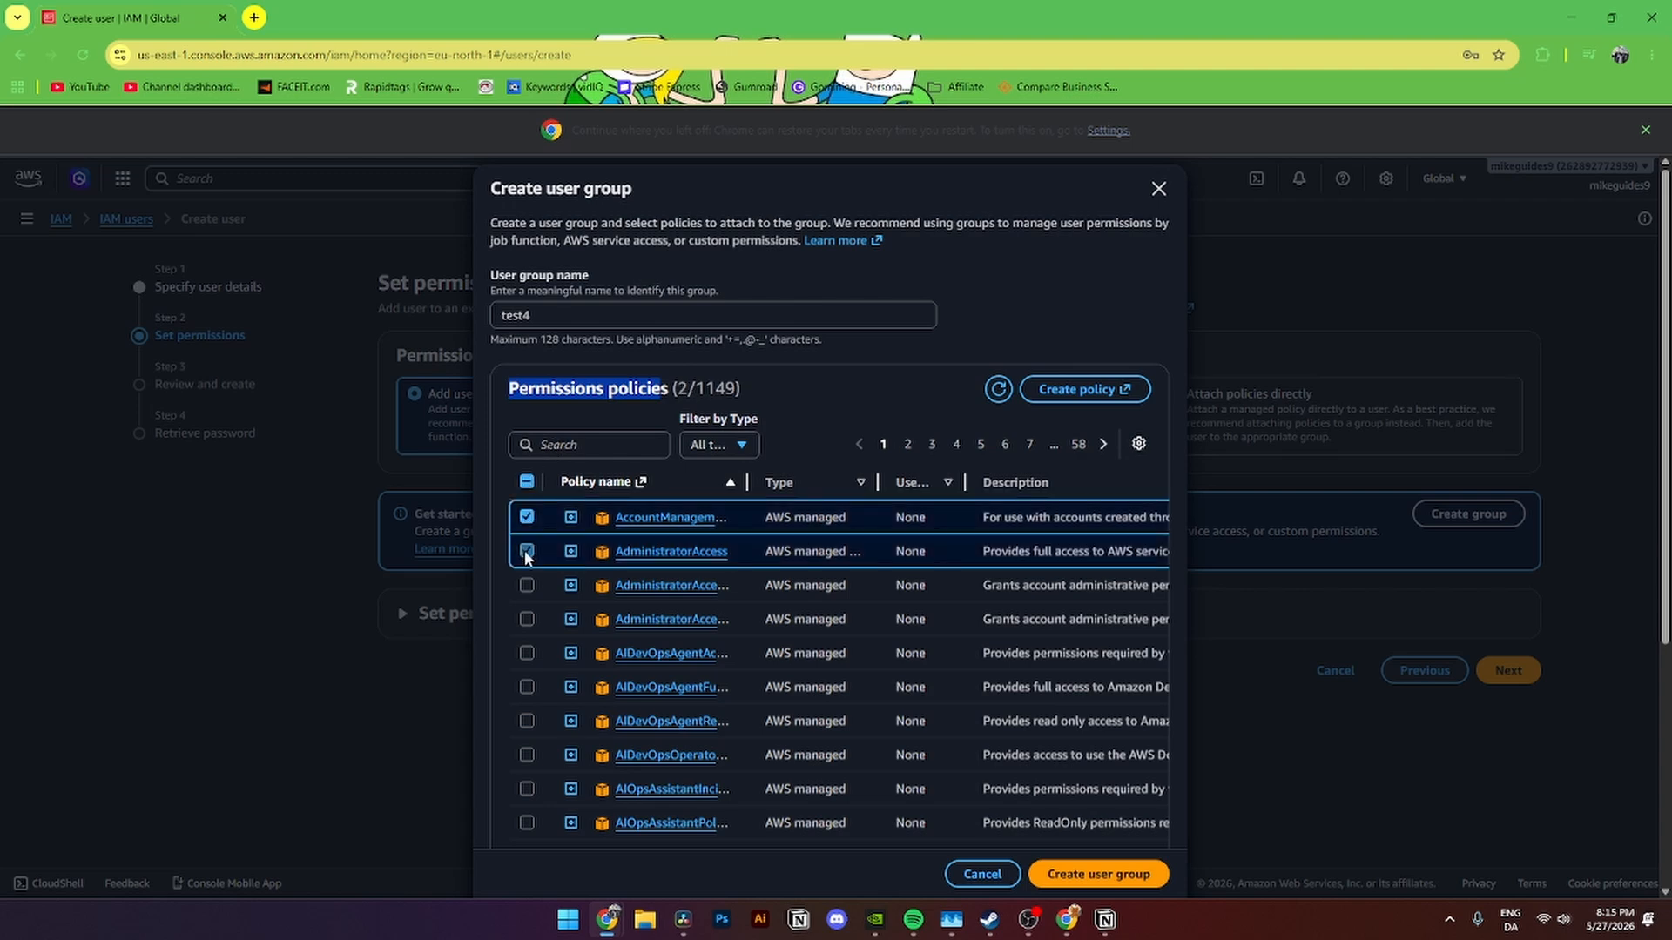
{"action": "left_click", "coordinate": [527, 585]}
{"action": "left_click", "coordinate": [527, 551]}
{"action": "left_click", "coordinate": [527, 517]}
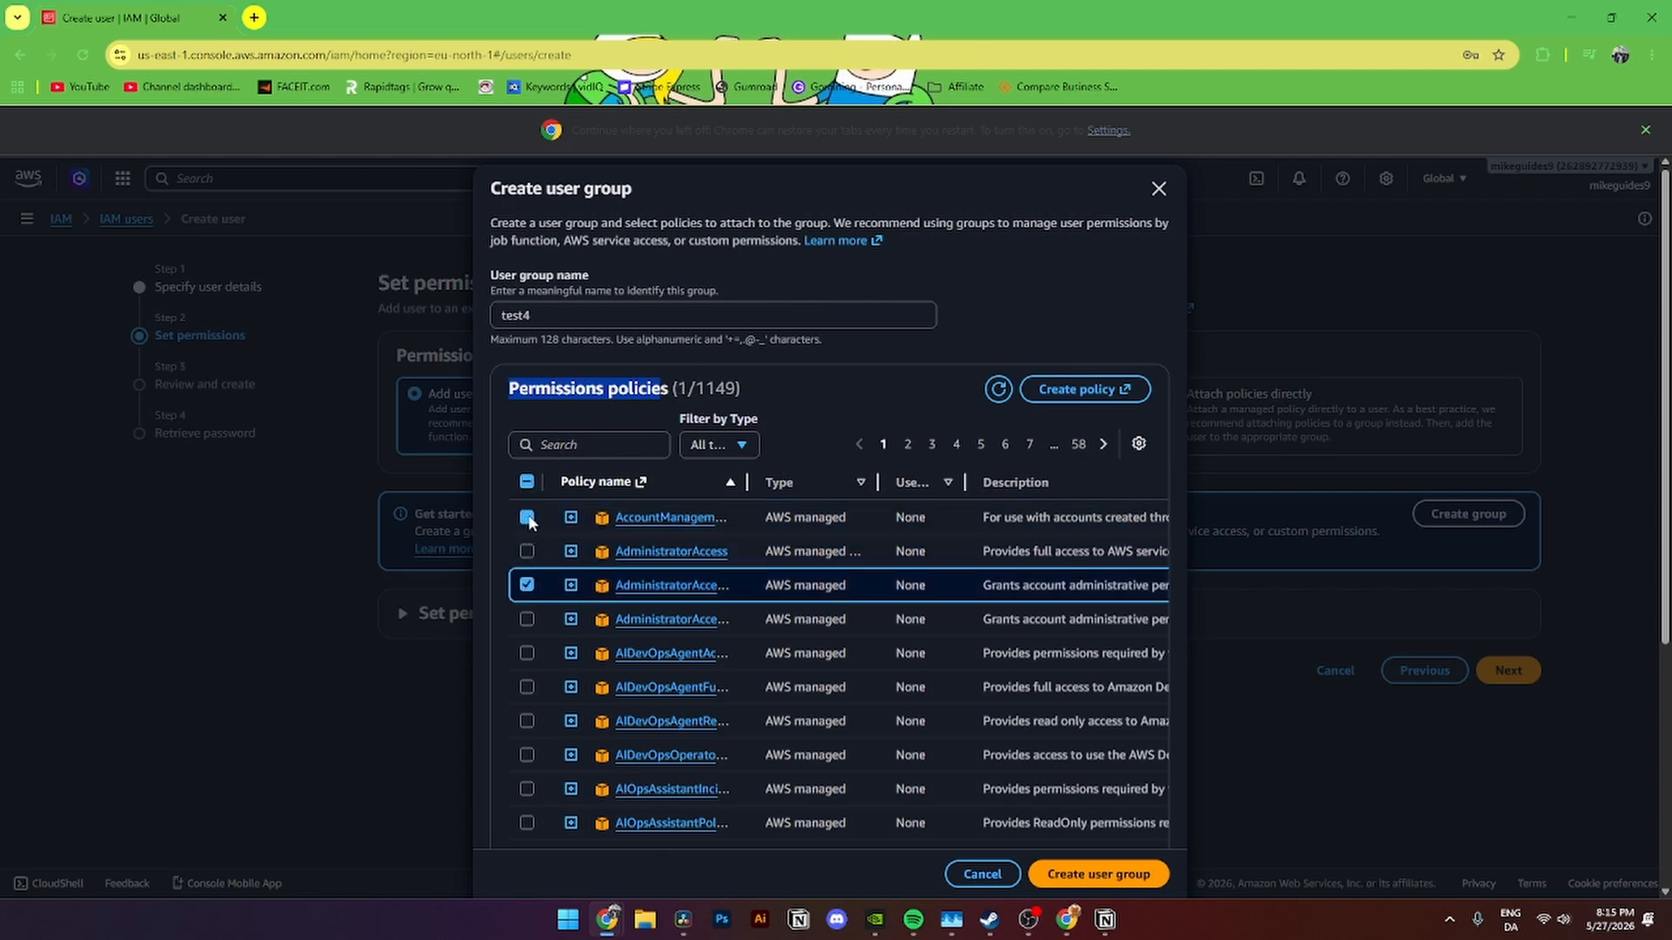
{"action": "left_click", "coordinate": [526, 585]}
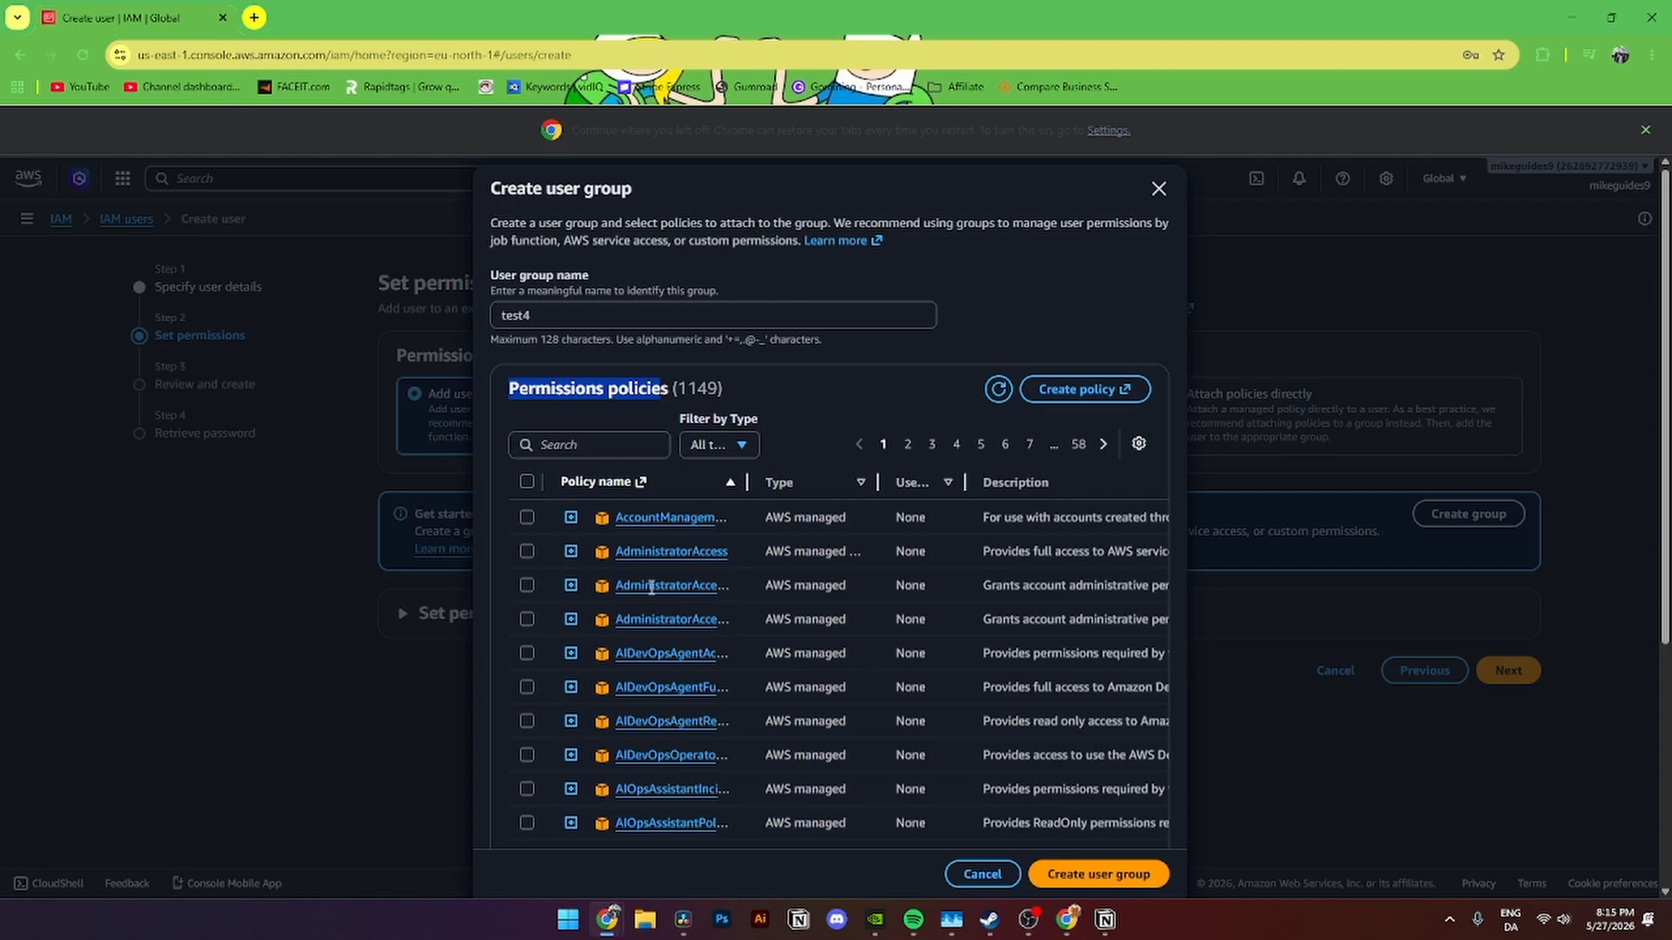
- Attach the AccountManagementFromVercel policy to the test4 group and create the group
{"action": "left_click", "coordinate": [526, 517]}
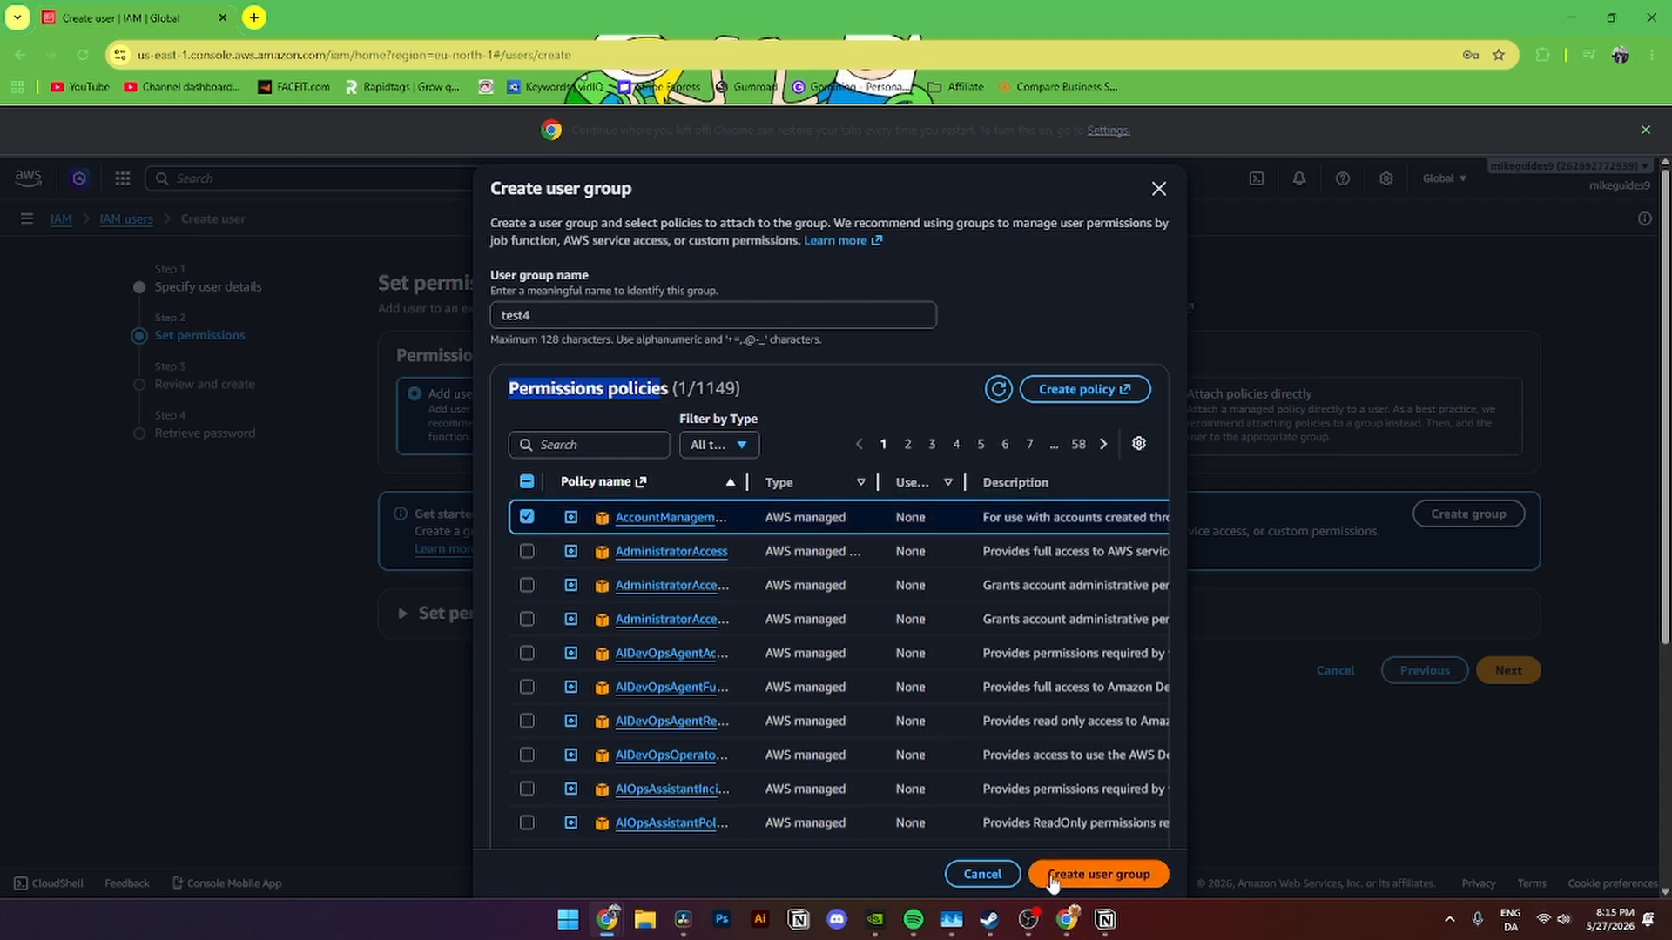
{"action": "left_click", "coordinate": [1099, 874]}
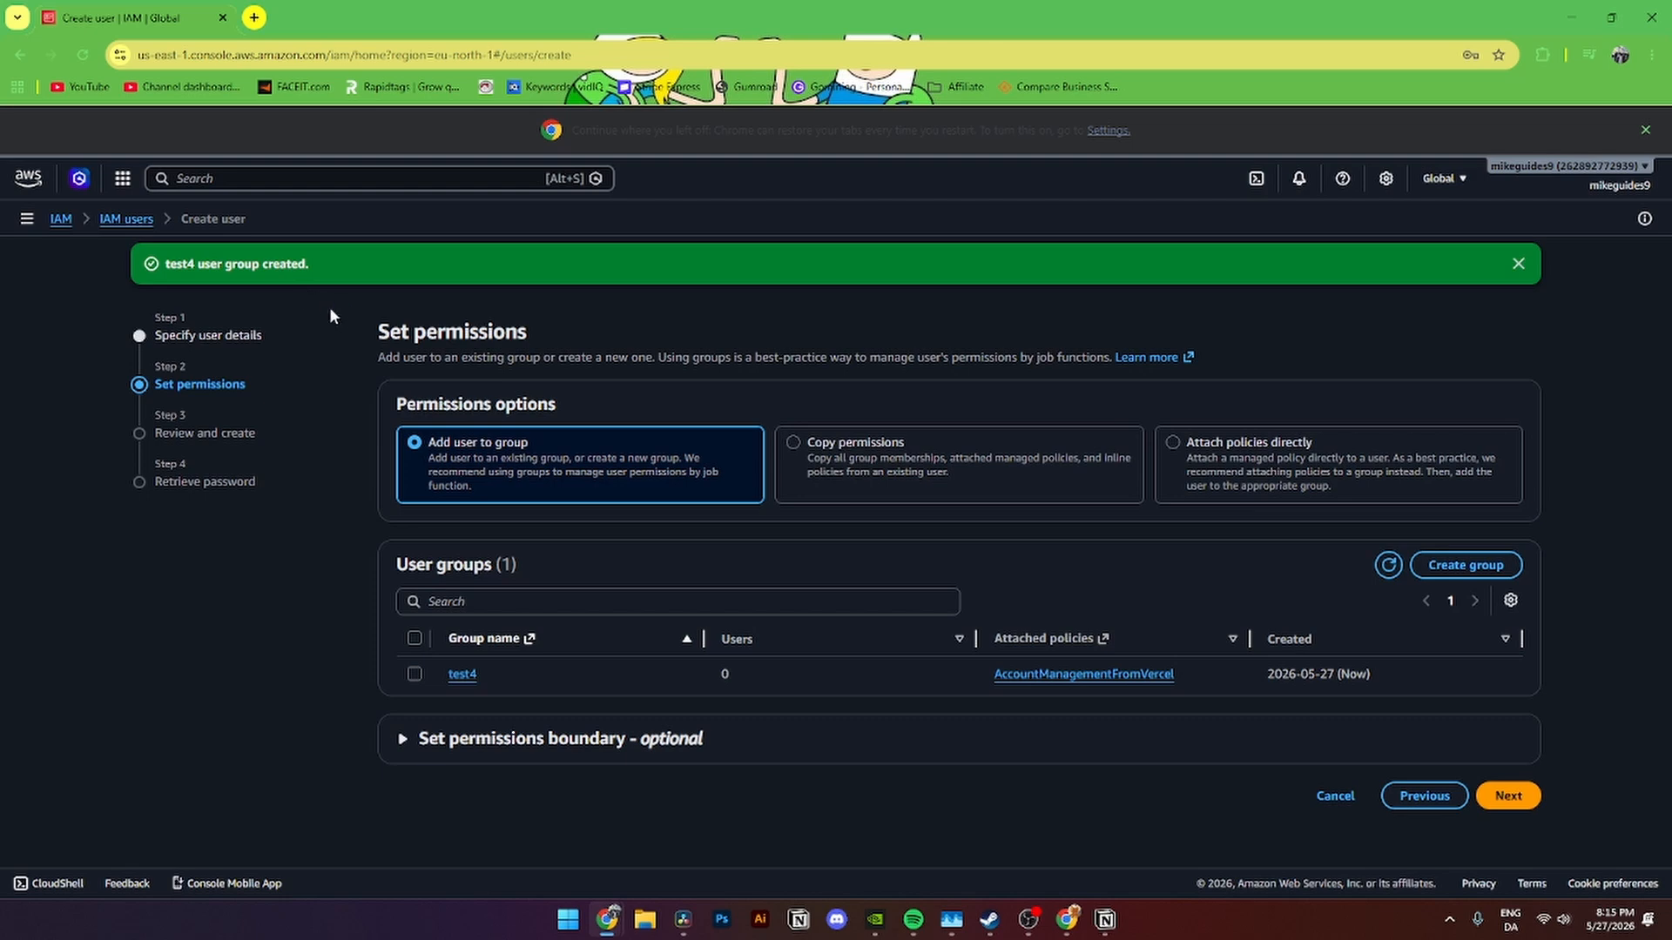
- Create the test3 user without assigning a group or adding tags, and return to the users list without retrieving the console password
{"action": "left_click", "coordinate": [1515, 808]}
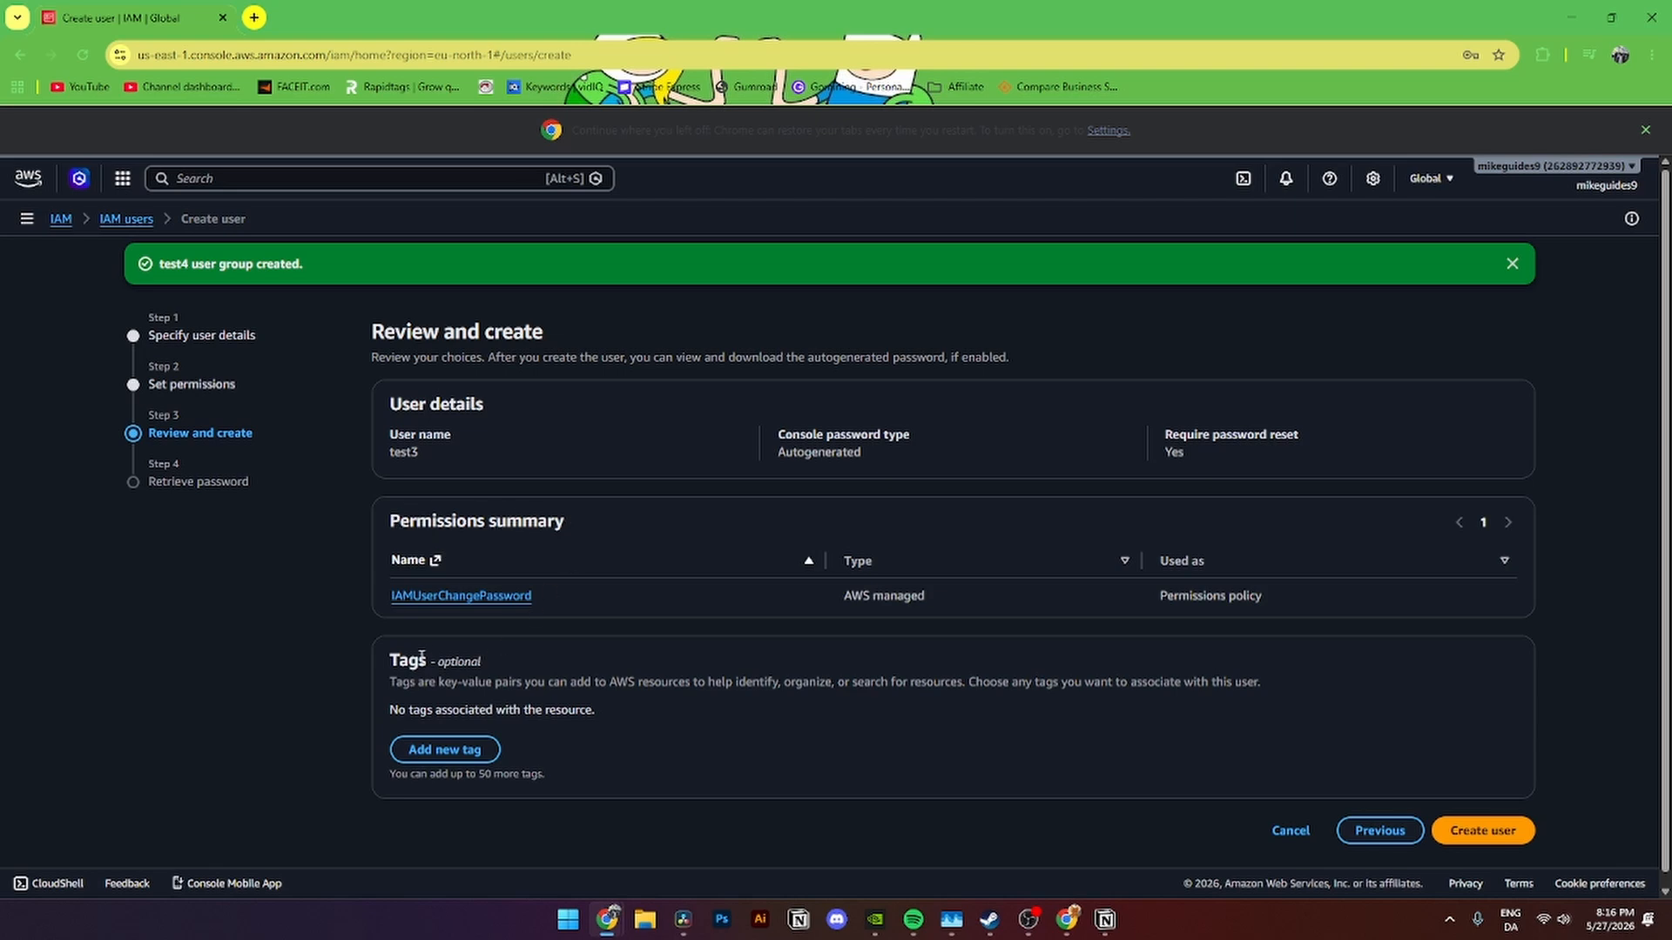
{"action": "left_click_drag", "start_coordinate": [390, 665], "coordinate": [441, 655]}
{"action": "left_click", "coordinate": [1480, 831]}
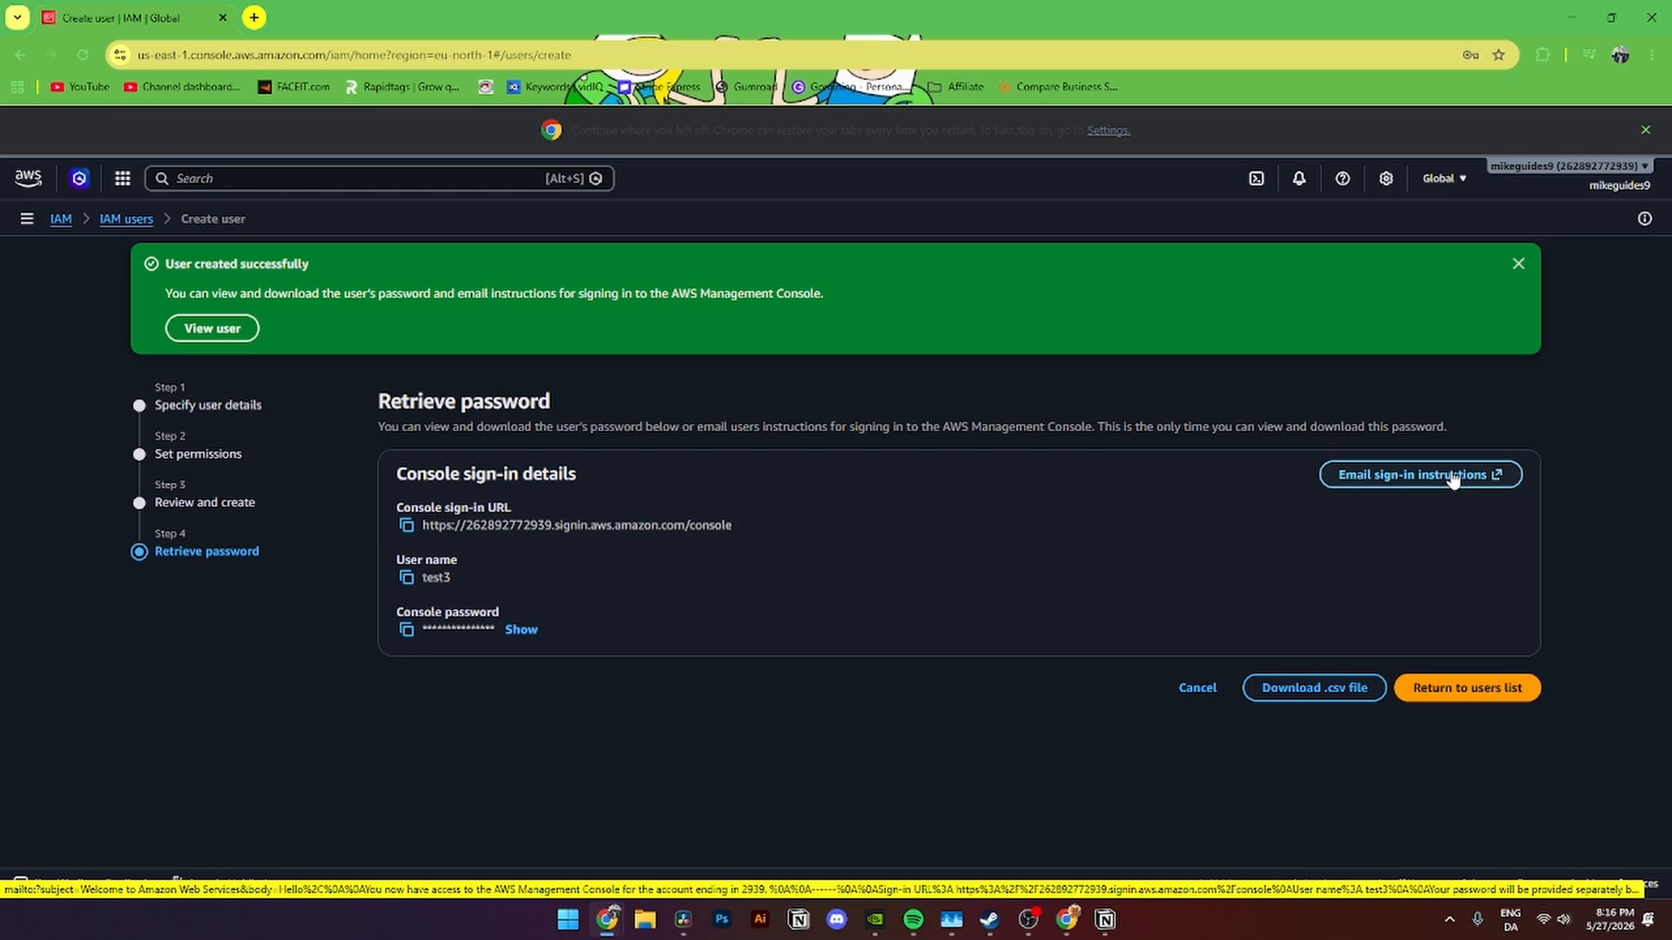
{"action": "left_click", "coordinate": [1445, 696]}
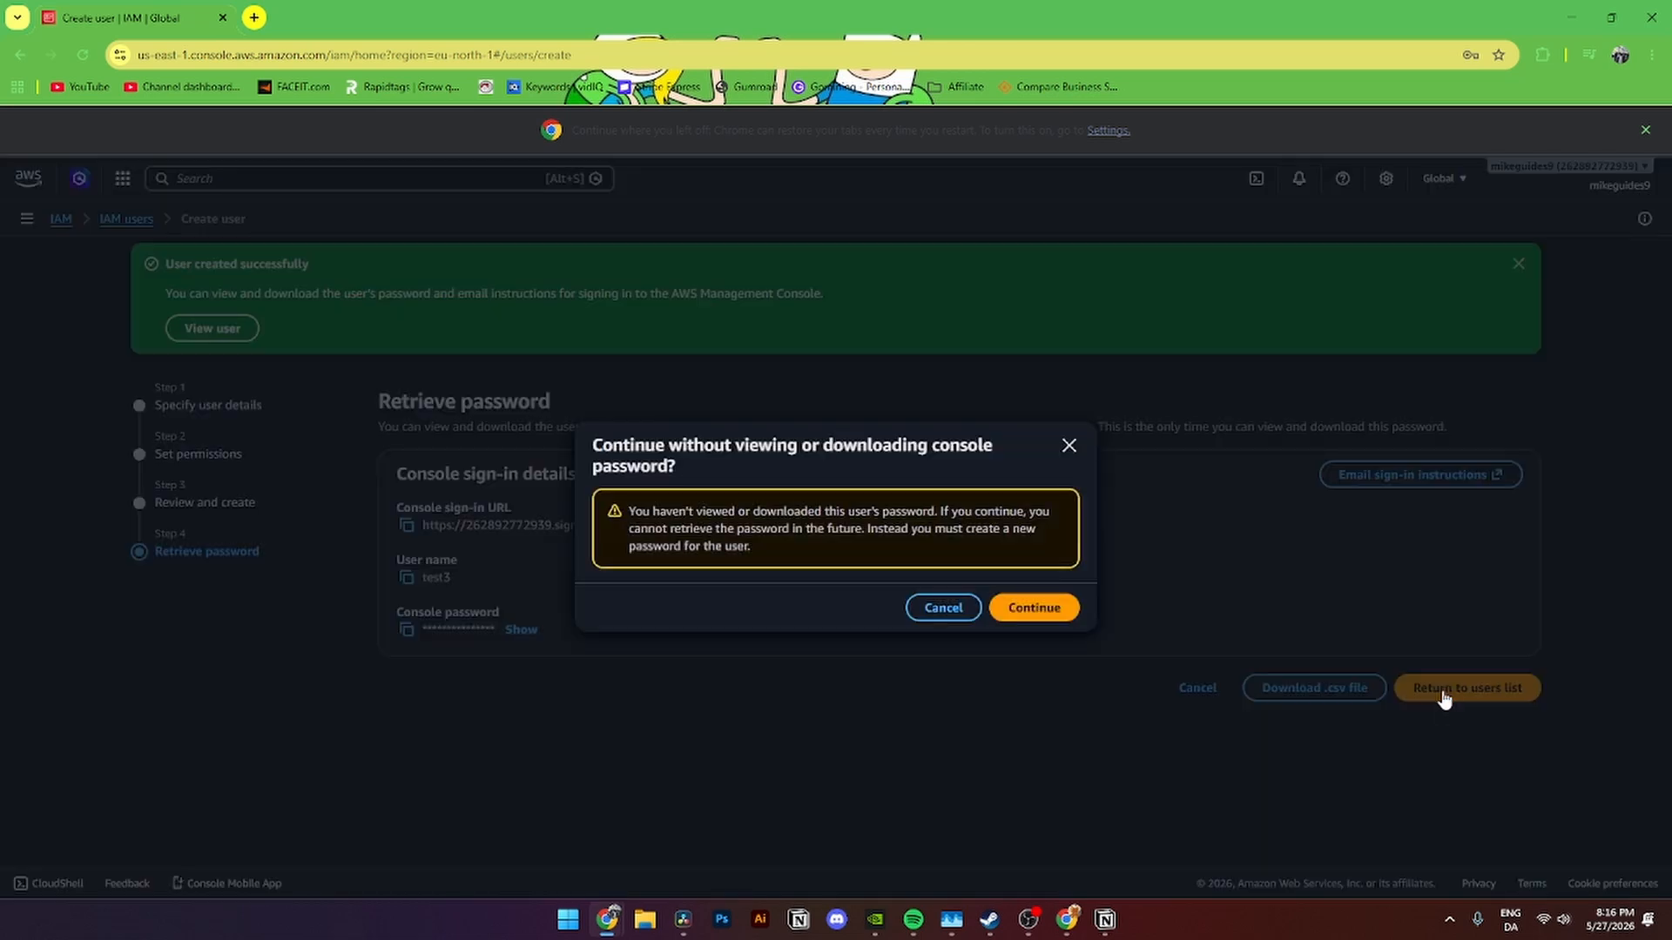
{"action": "left_click", "coordinate": [1034, 608]}
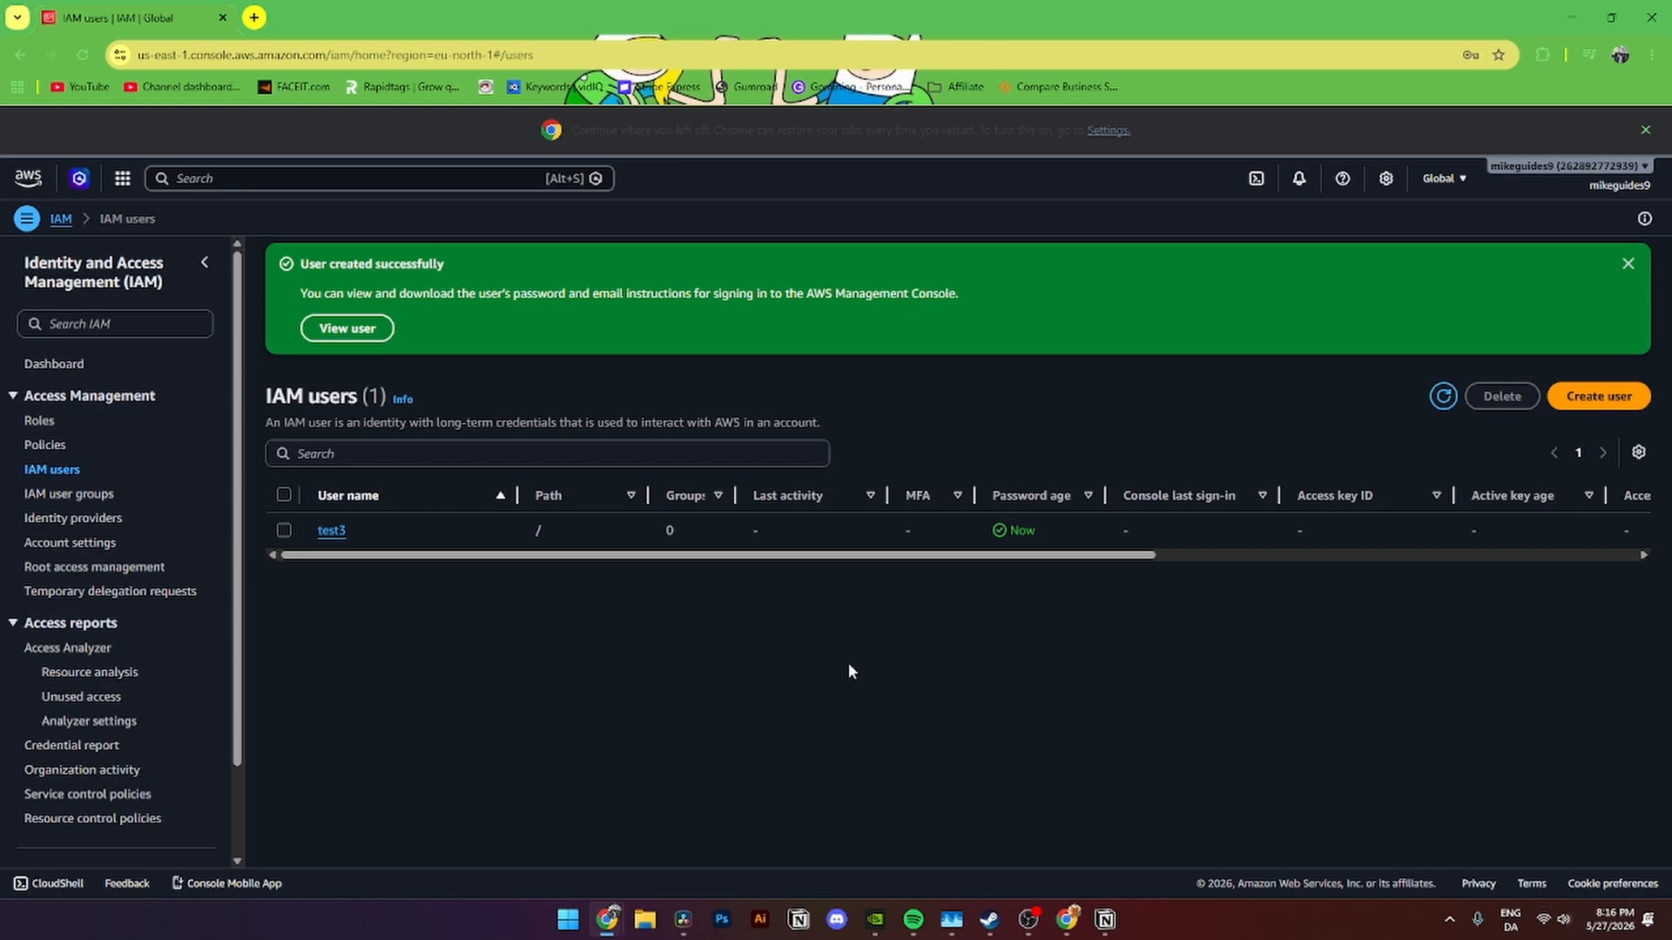